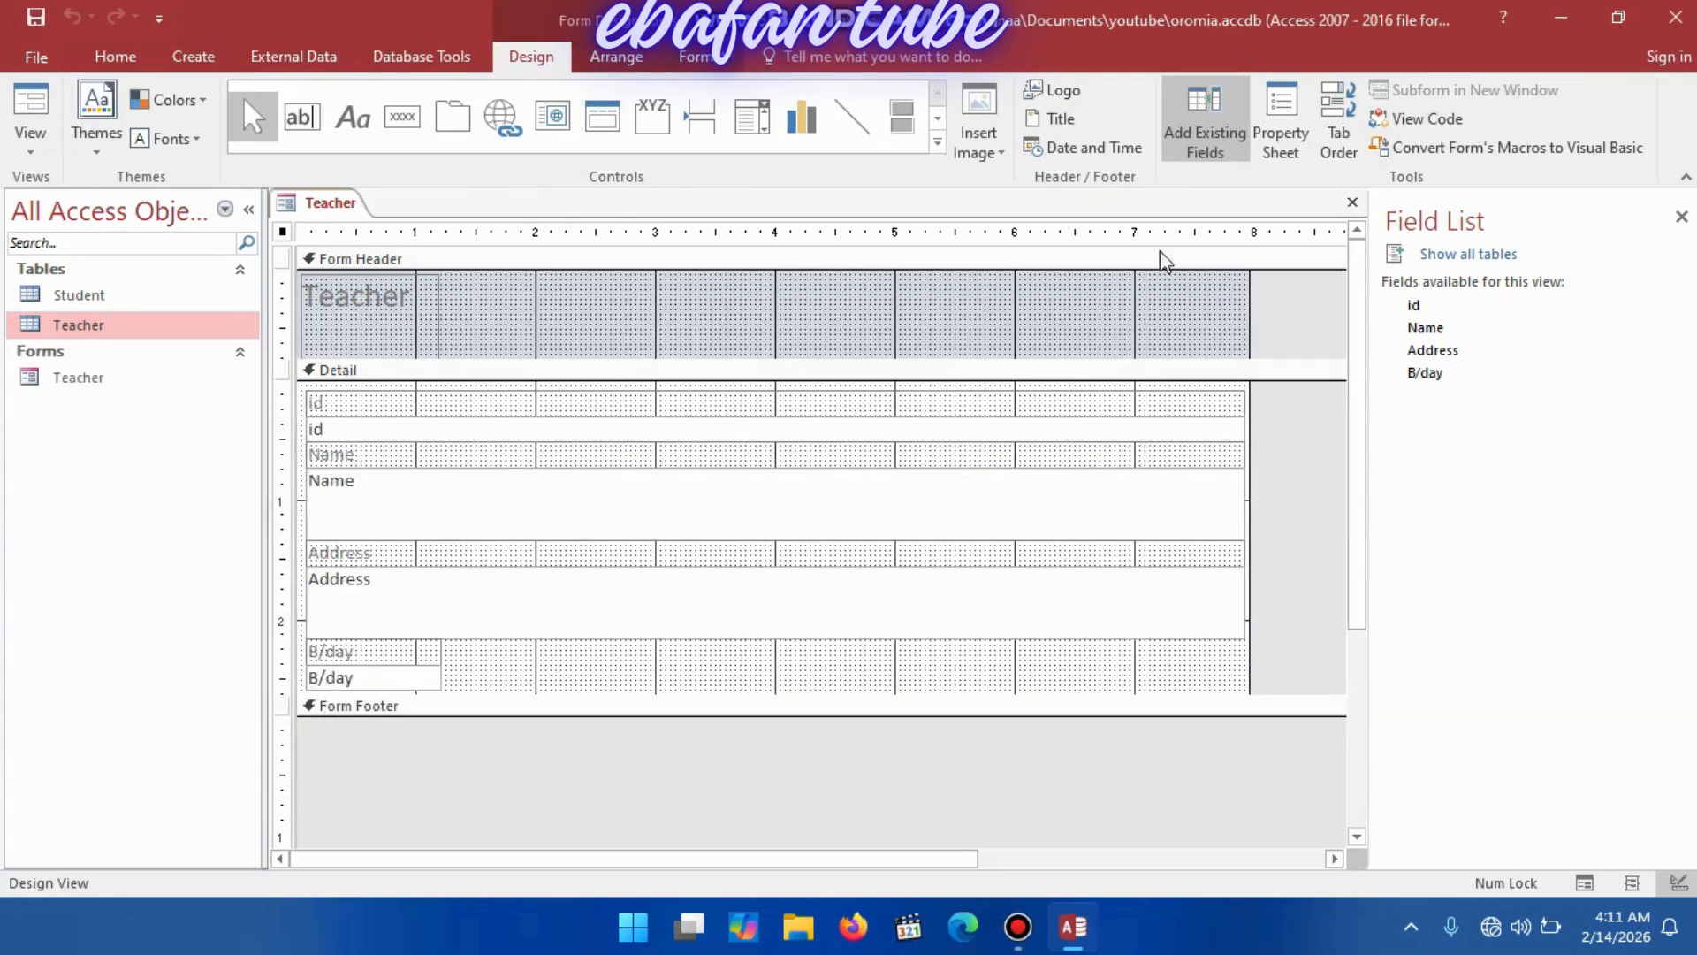
Close design view and open the Teacher form for data entry.
{"action": "left_click", "coordinate": [1353, 203]}
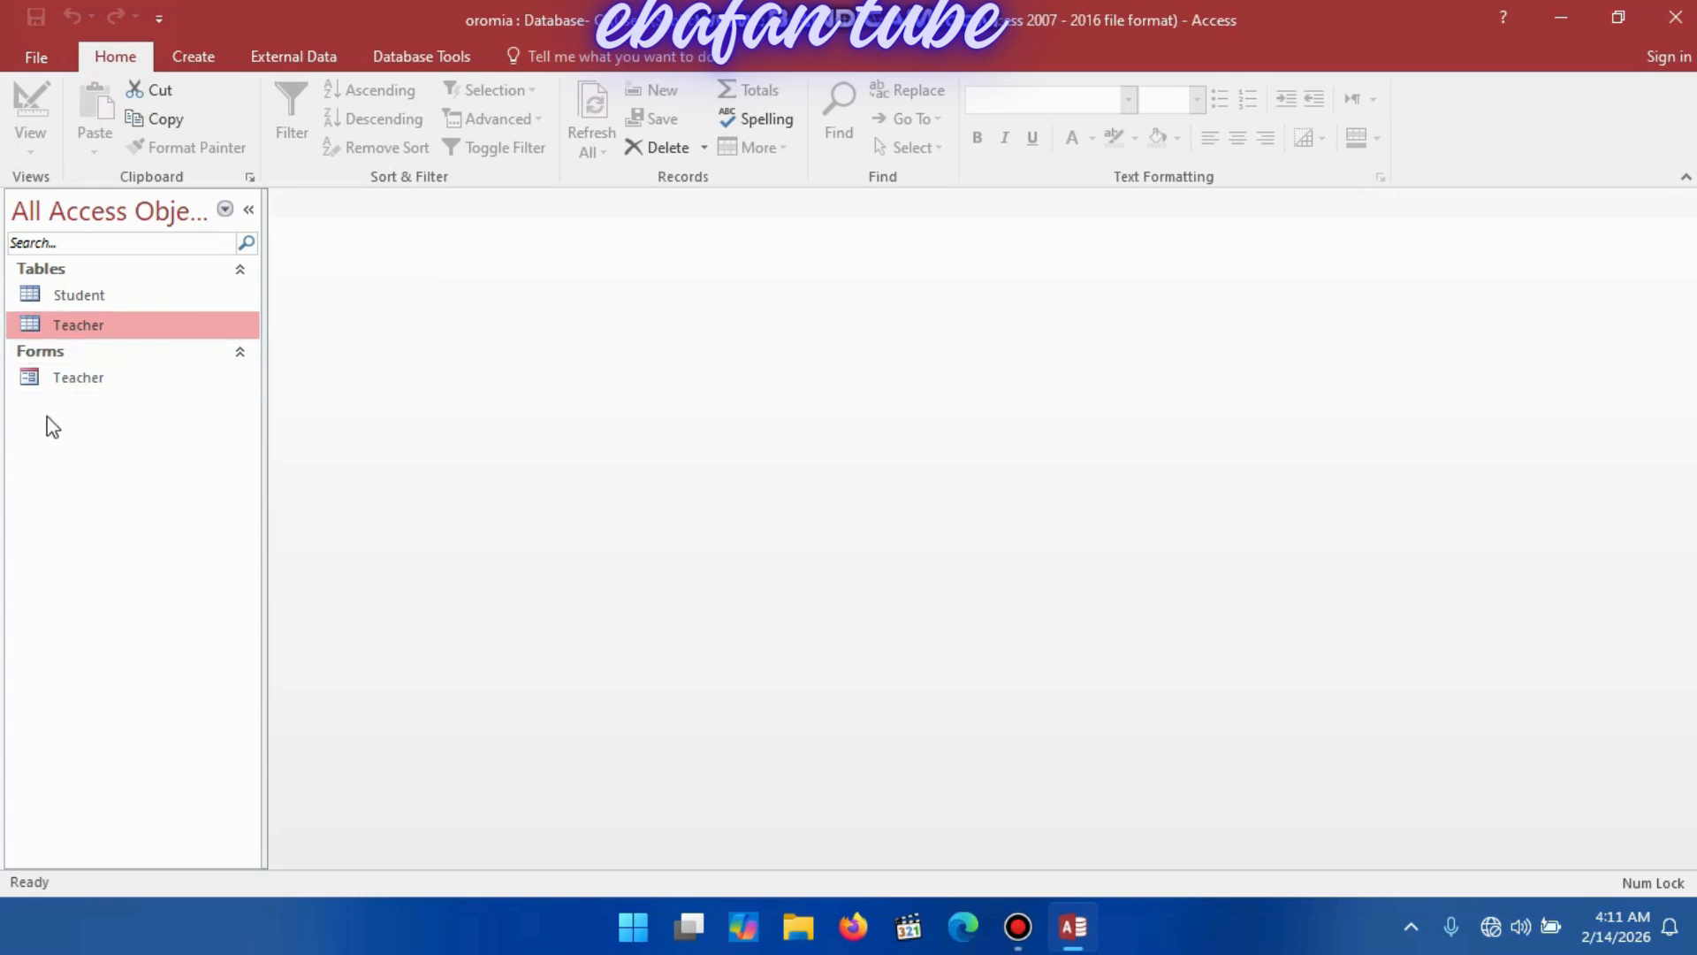
{"action": "left_click", "coordinate": [75, 381]}
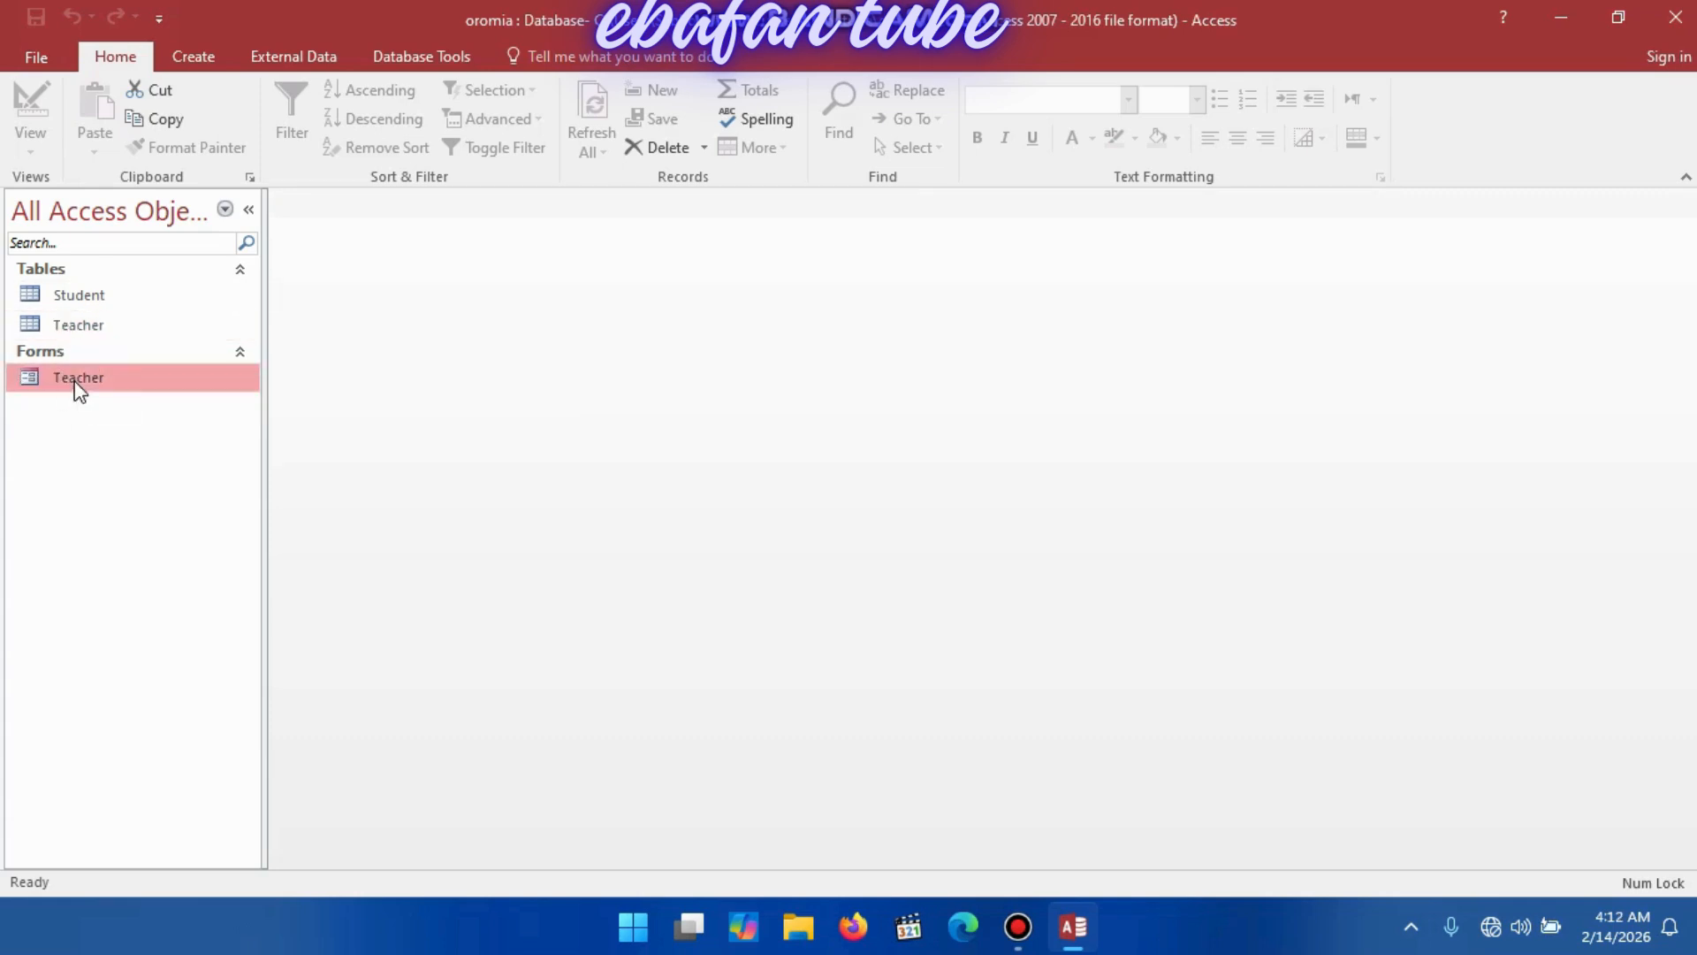
{"action": "double_click", "coordinate": [78, 380]}
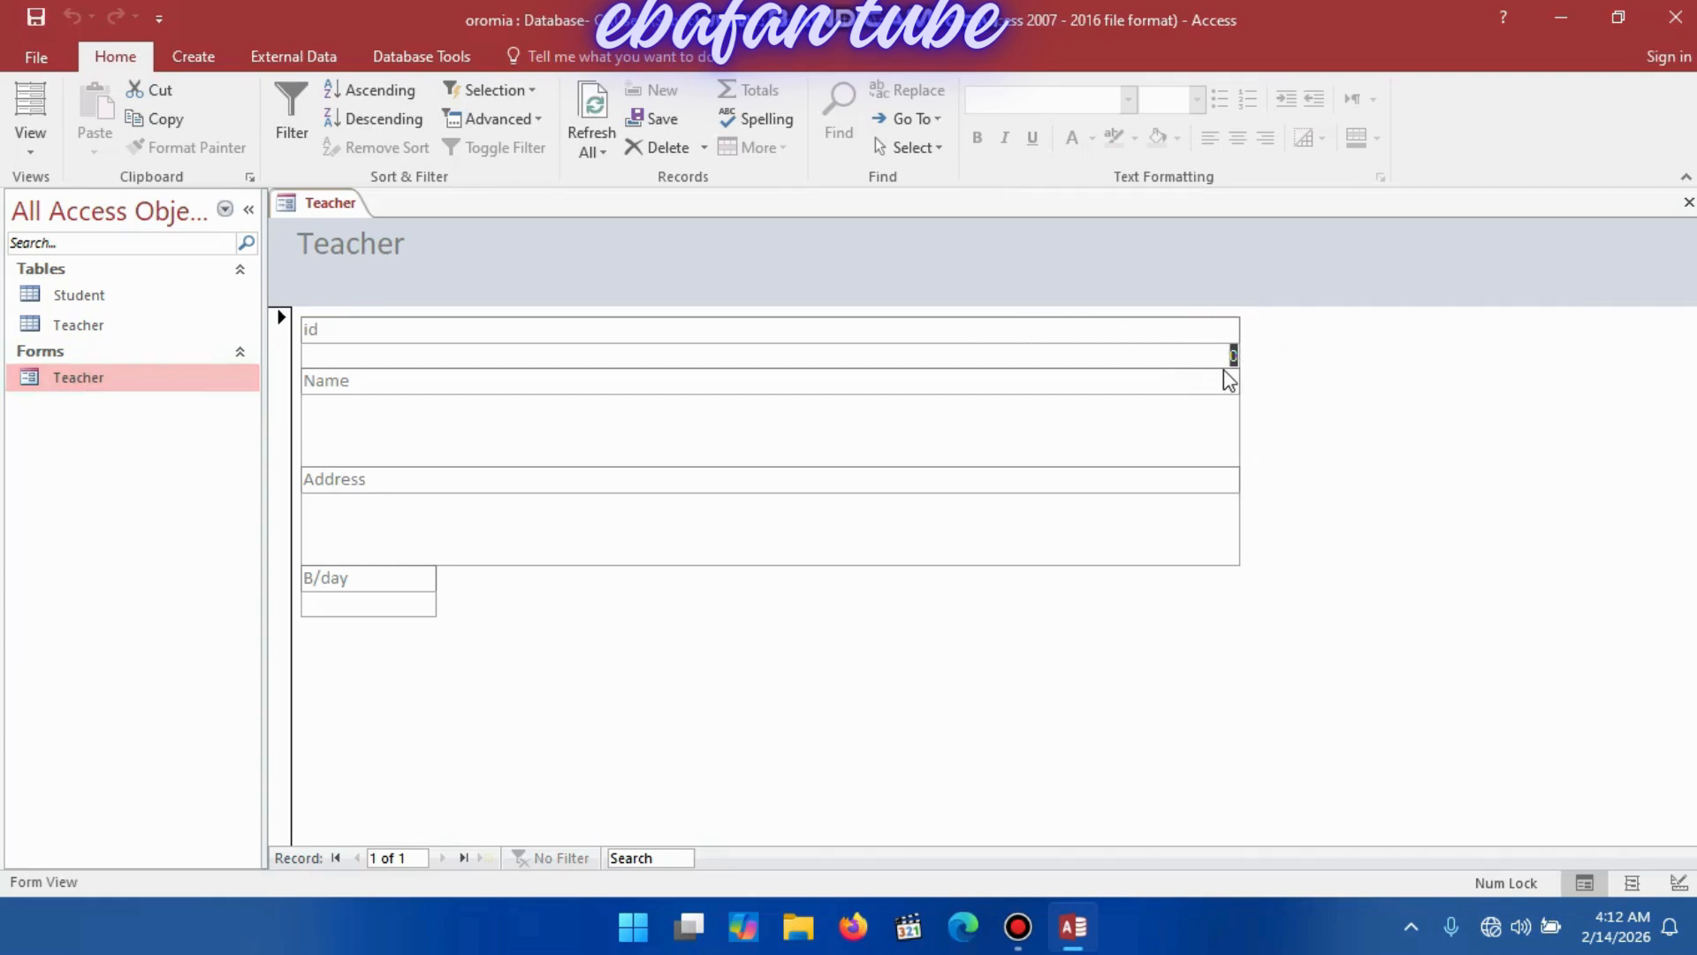
Enter id 12, the teacher's full name and address in the form.
{"action": "type", "text": "12"}
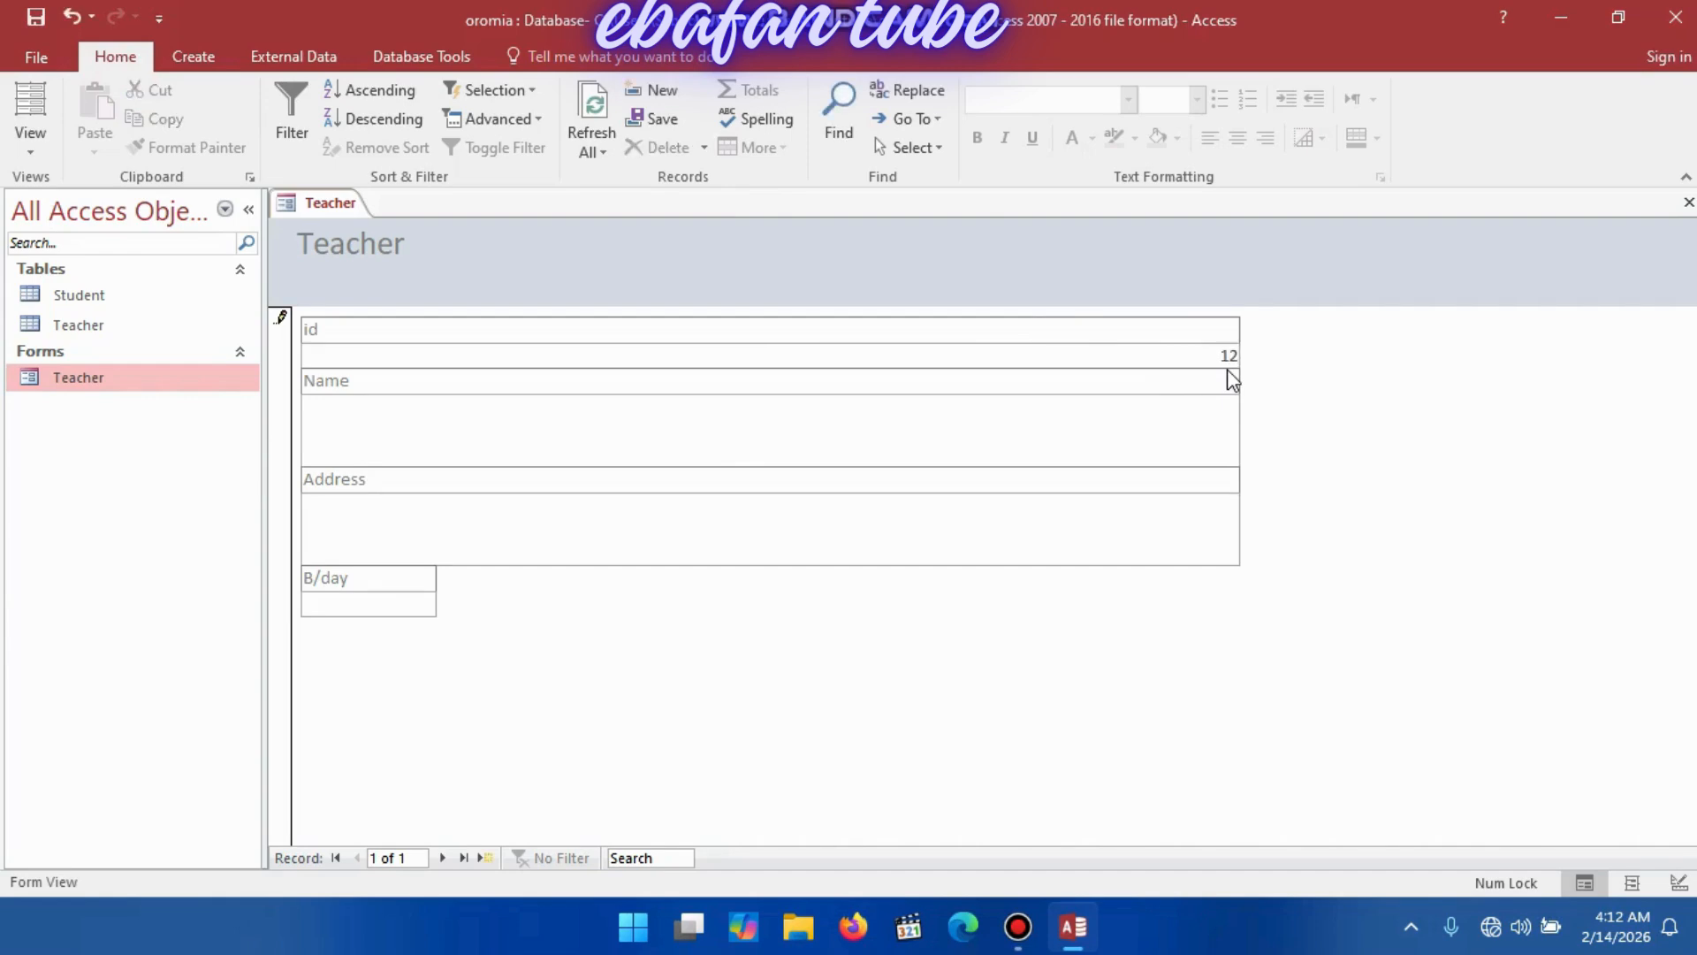
{"action": "left_click", "coordinate": [1038, 430]}
{"action": "type", "text": "Chala Abata"}
{"action": "key", "text": "BackSpace"}
{"action": "type", "text": "ya"}
{"action": "type", "text": "Na"}
{"action": "key", "text": "BackSpace"}
{"action": "key", "text": "BackSpace"}
{"action": "type", "text": "jimma"}
Set B/day to 6/12/2024 from the calendar and save the record.
{"action": "left_click", "coordinate": [370, 610]}
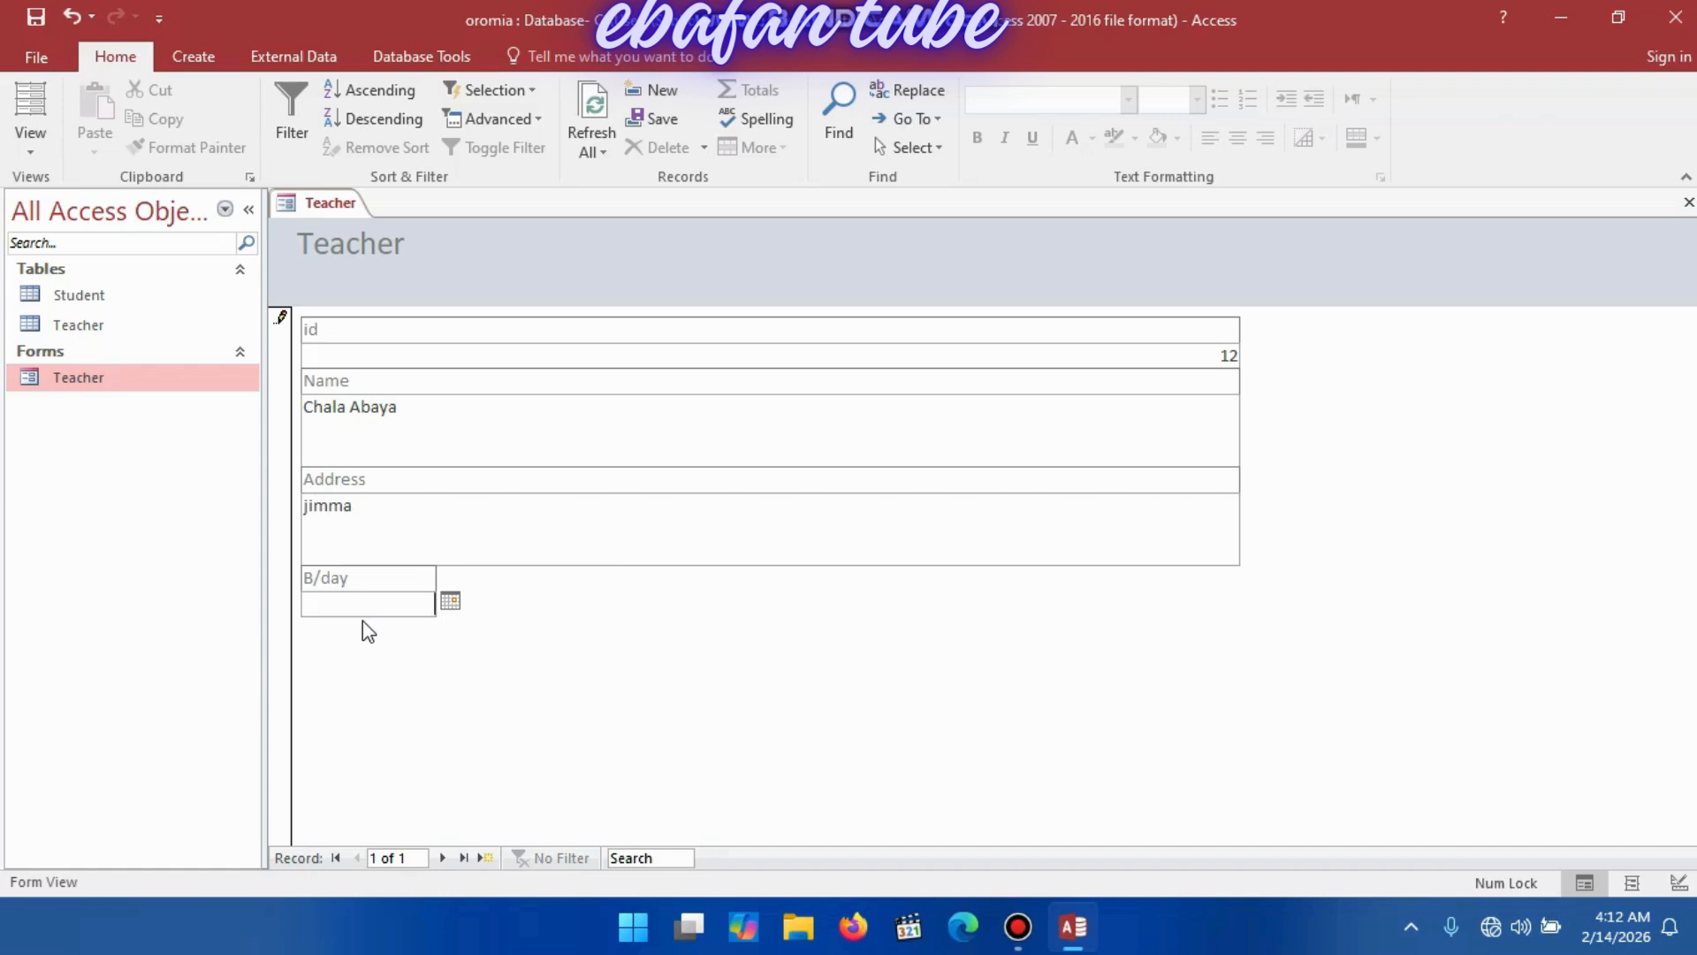
{"action": "left_click", "coordinate": [449, 601]}
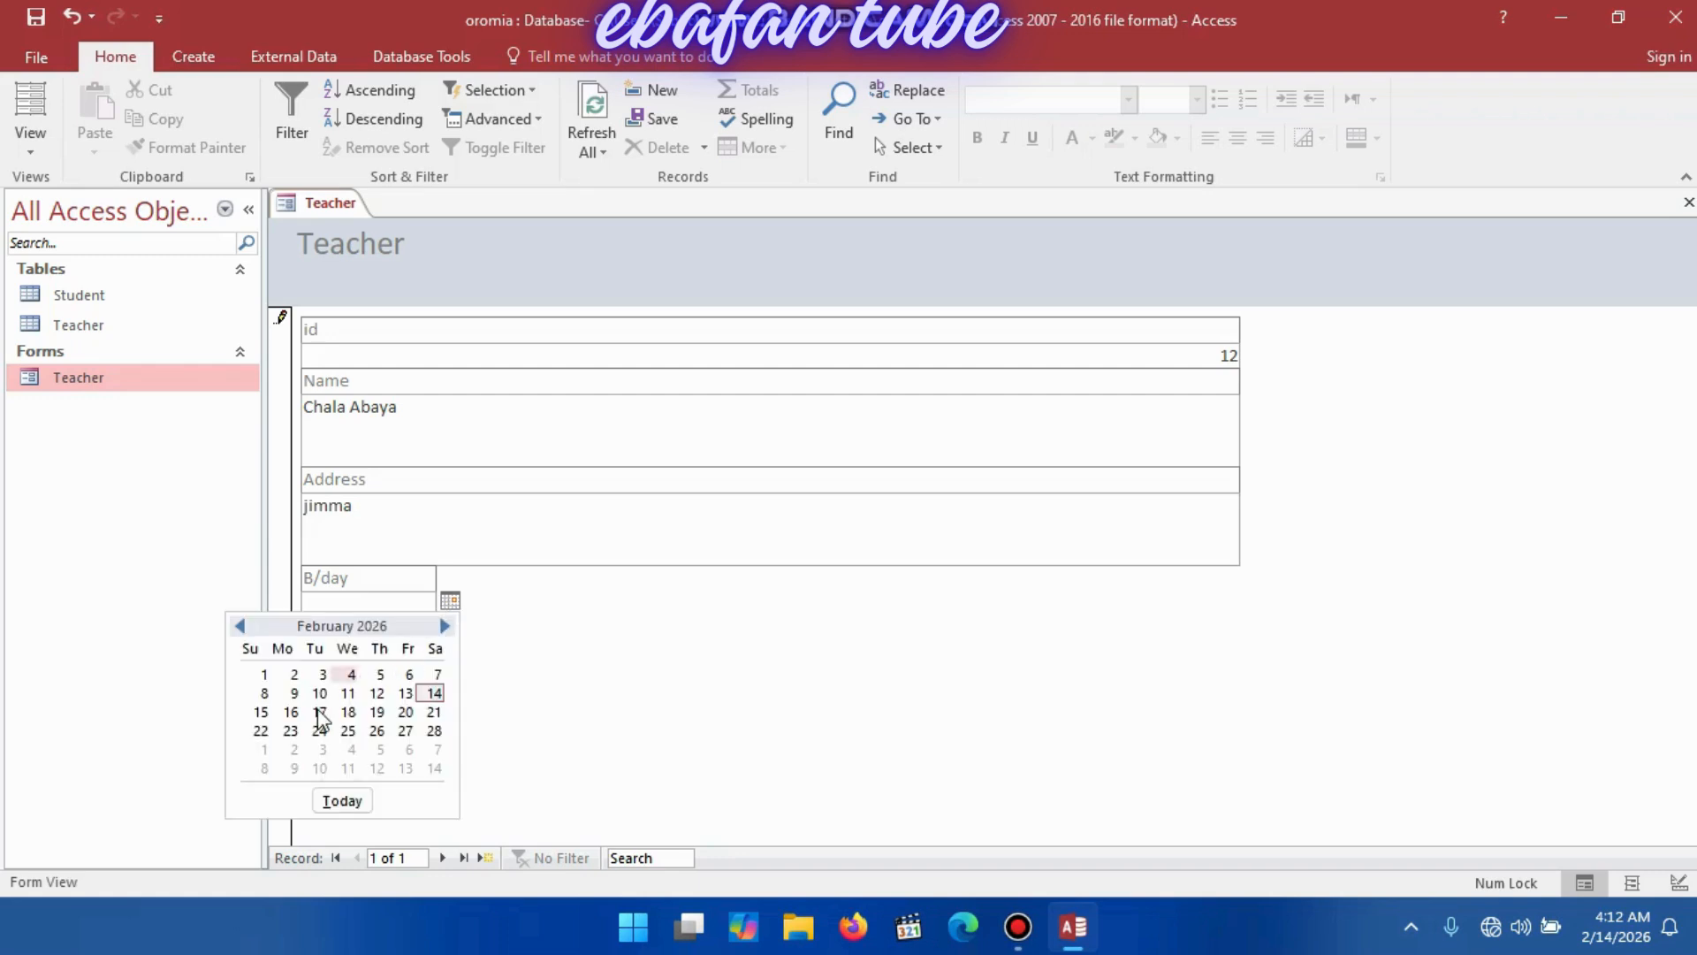
{"action": "left_click", "coordinate": [239, 625]}
{"action": "left_click", "coordinate": [240, 625]}
{"action": "left_click", "coordinate": [239, 626]}
{"action": "left_click", "coordinate": [239, 625]}
{"action": "left_click", "coordinate": [239, 626]}
{"action": "left_click", "coordinate": [239, 625]}
{"action": "left_click", "coordinate": [240, 626]}
{"action": "left_click", "coordinate": [239, 626]}
{"action": "left_click", "coordinate": [239, 625]}
{"action": "left_click", "coordinate": [239, 626]}
{"action": "left_click", "coordinate": [240, 625]}
{"action": "left_click", "coordinate": [240, 626]}
{"action": "left_click", "coordinate": [239, 626]}
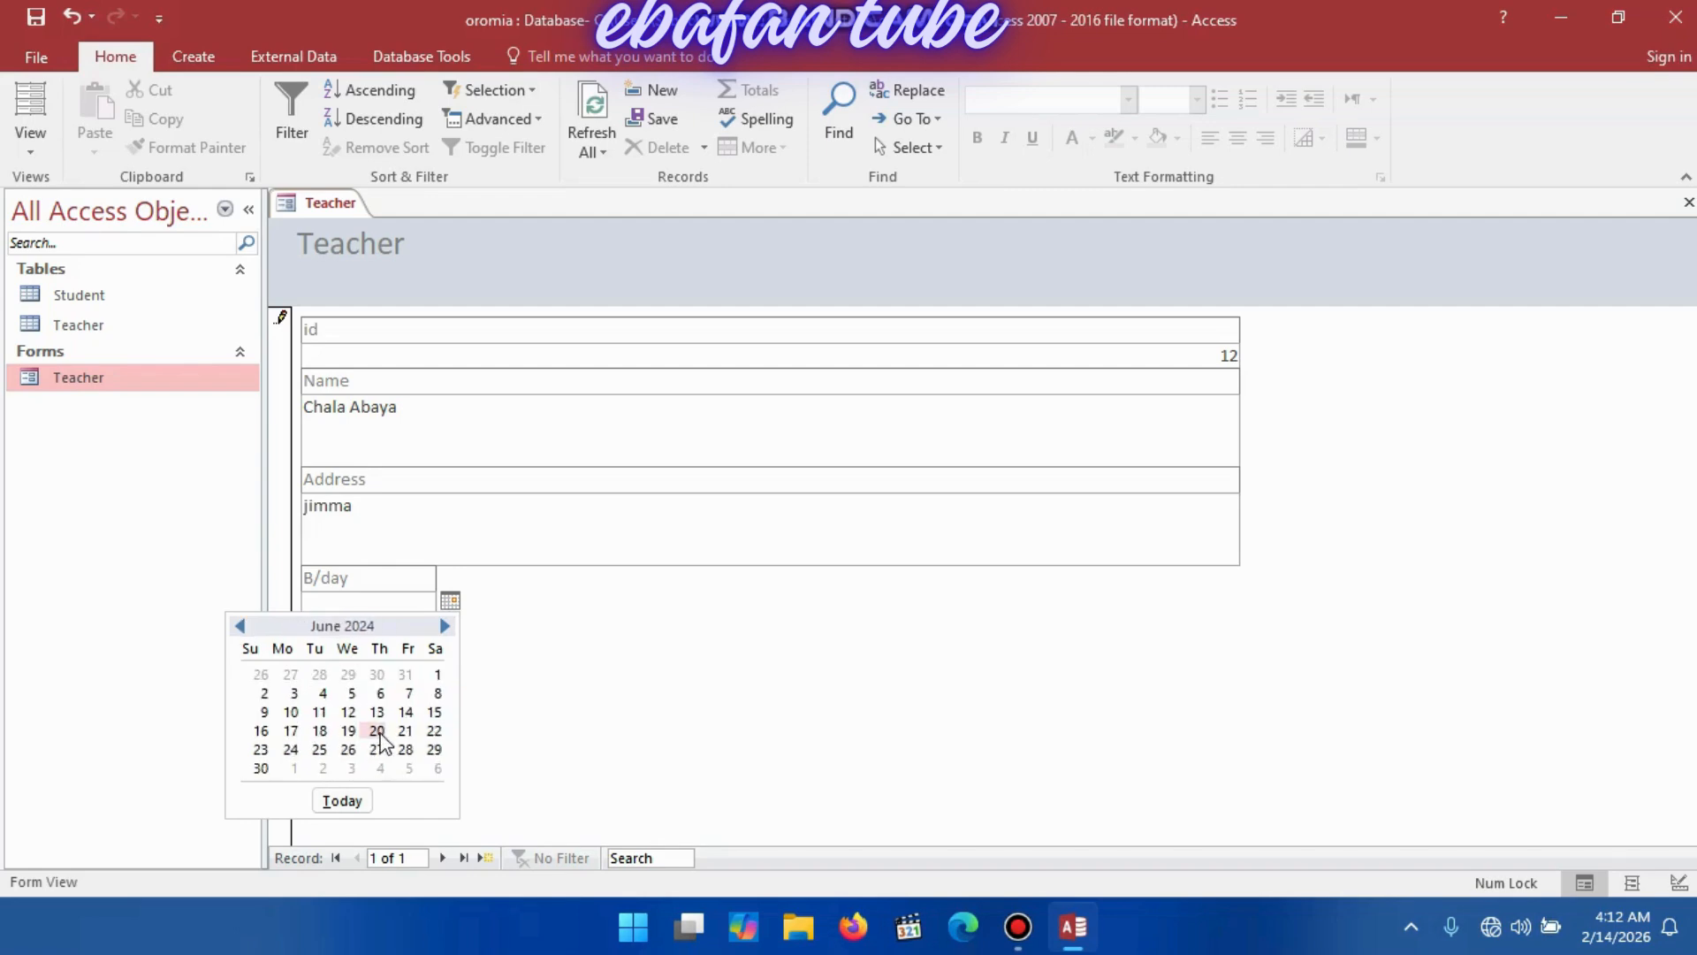
{"action": "left_click", "coordinate": [352, 713]}
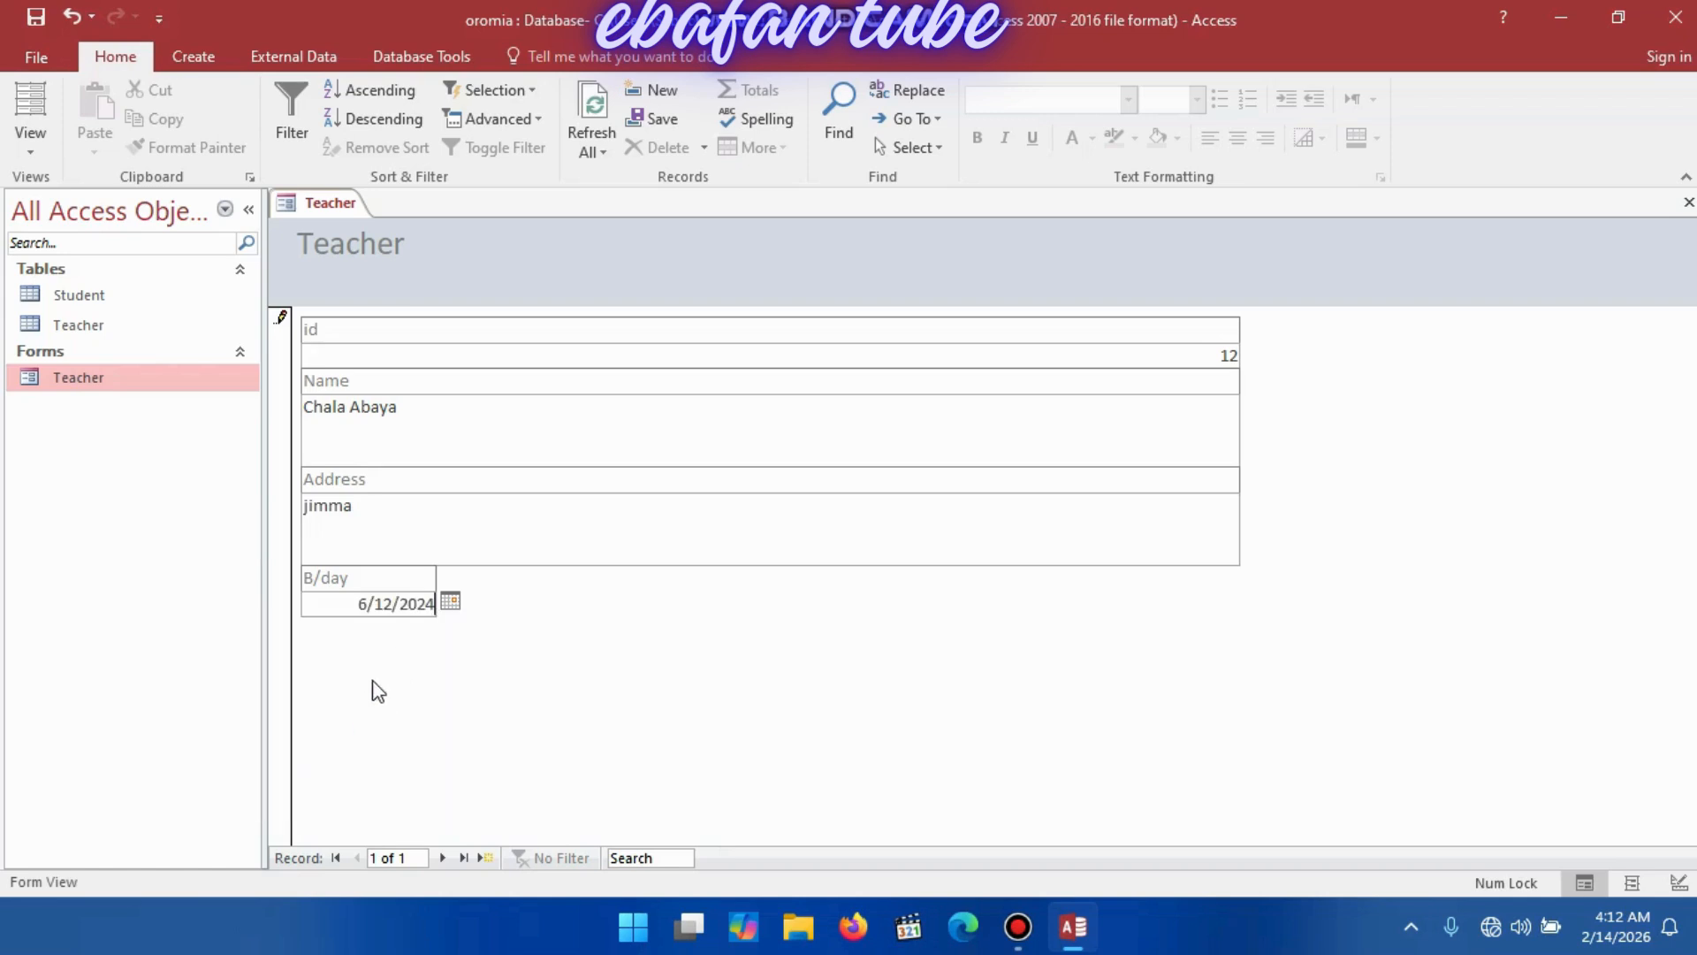
{"action": "left_click", "coordinate": [48, 19]}
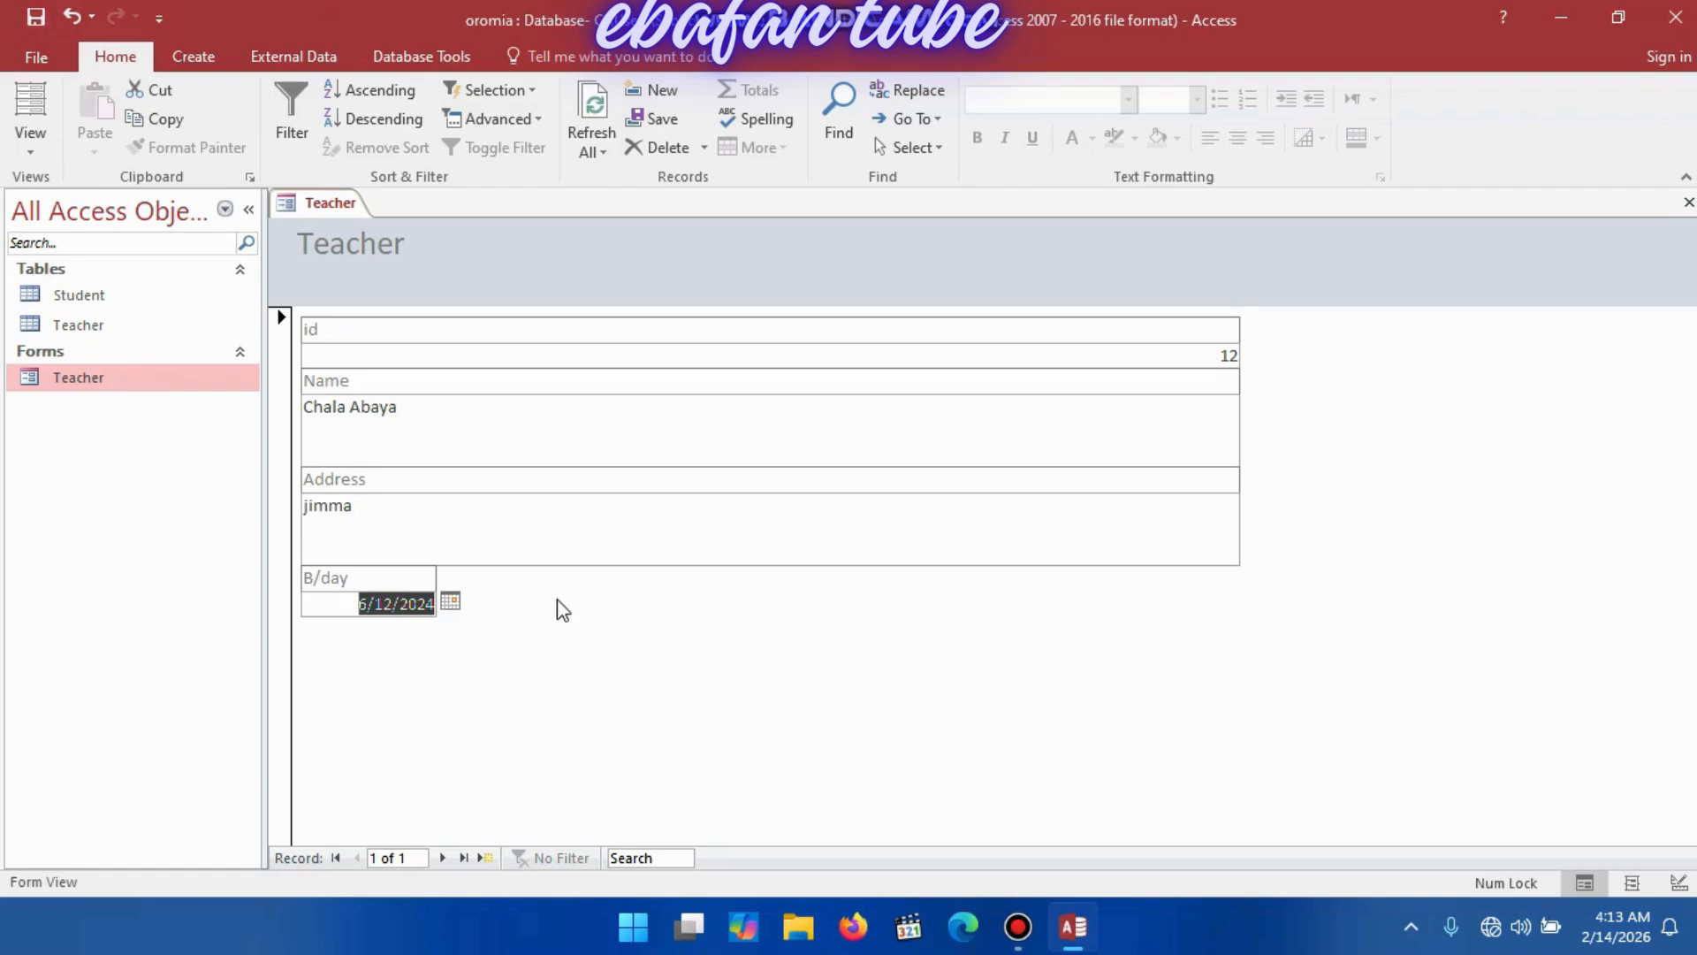
In a new blank record, enter id 13, the teacher's name and a corrected address.
{"action": "left_click", "coordinate": [446, 857]}
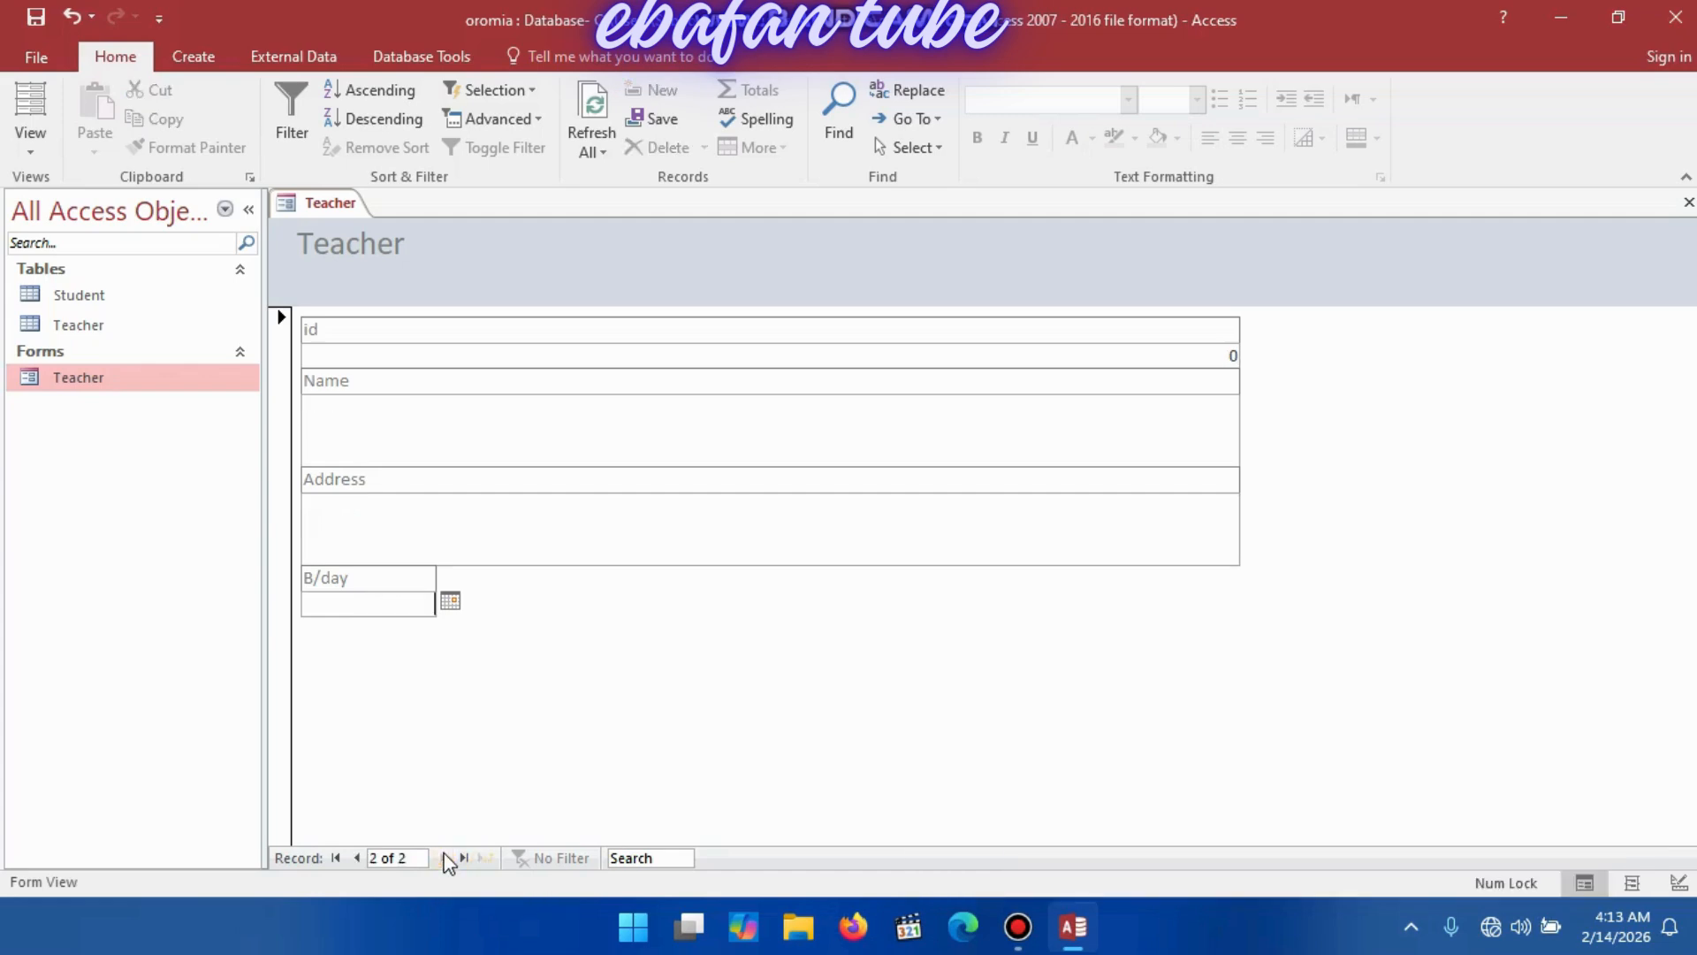
{"action": "left_click", "coordinate": [655, 349]}
{"action": "key", "text": "BackSpace"}
{"action": "type", "text": "13"}
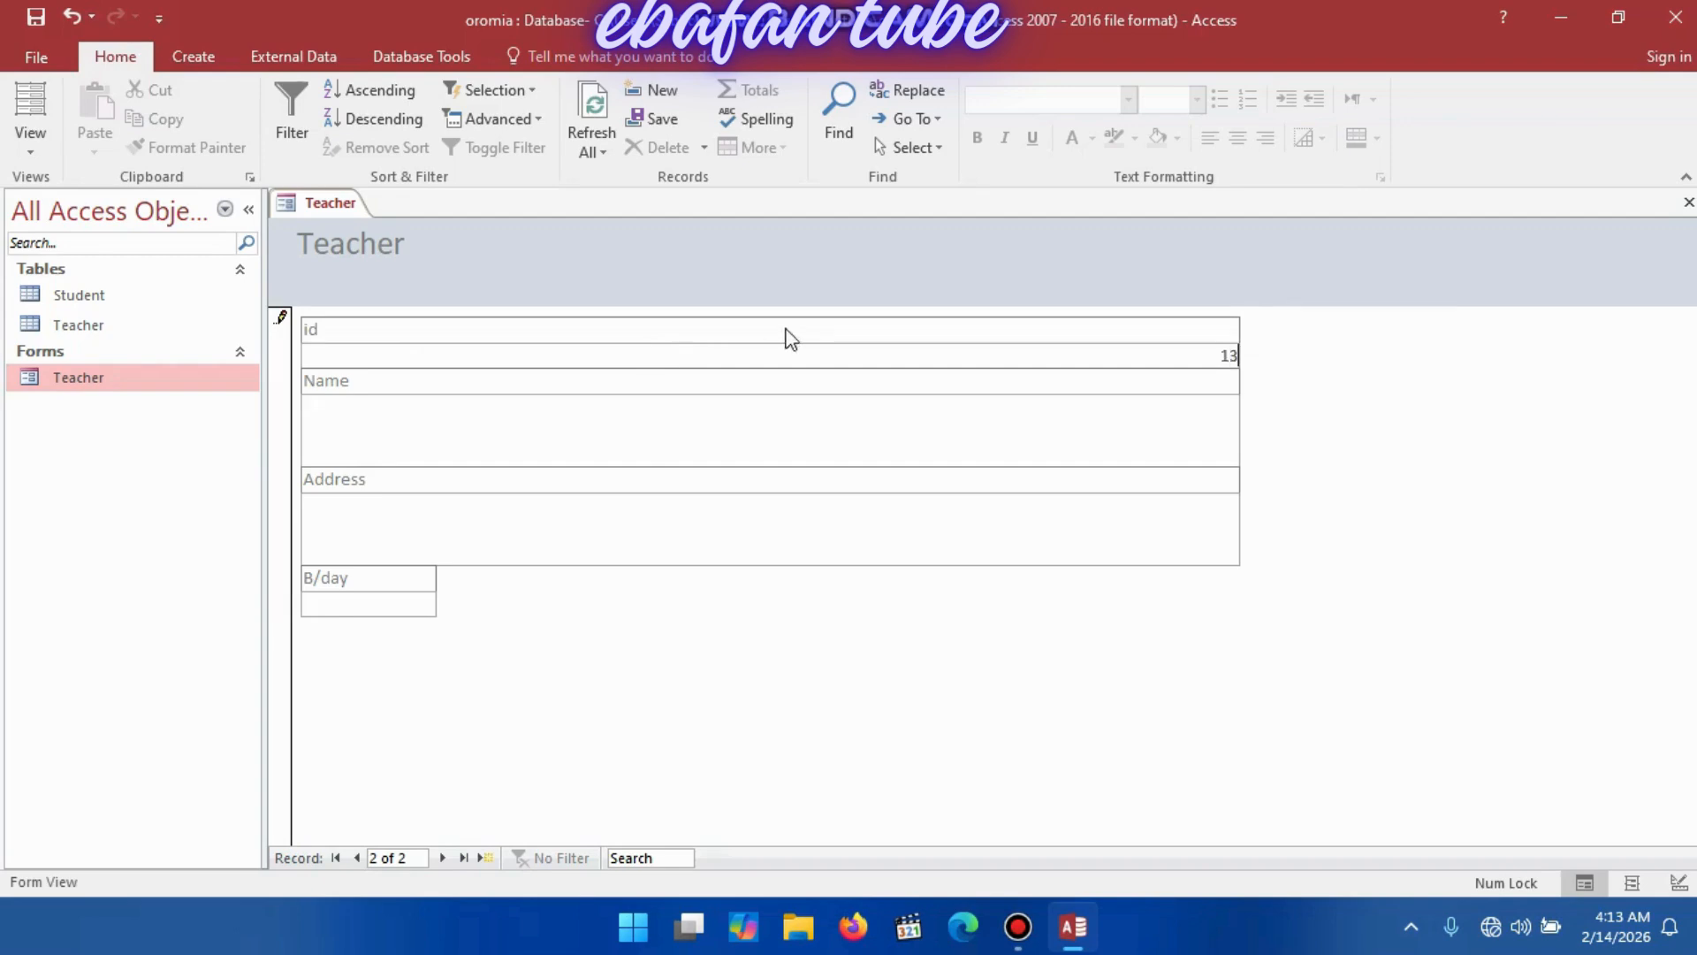
{"action": "left_click", "coordinate": [751, 397]}
{"action": "type", "text": "ebise Kena"}
{"action": "left_click", "coordinate": [682, 539]}
{"action": "type", "text": "Finnene"}
{"action": "left_click_drag", "start_coordinate": [339, 505], "coordinate": [318, 502]}
{"action": "type", "text": "nfi"}
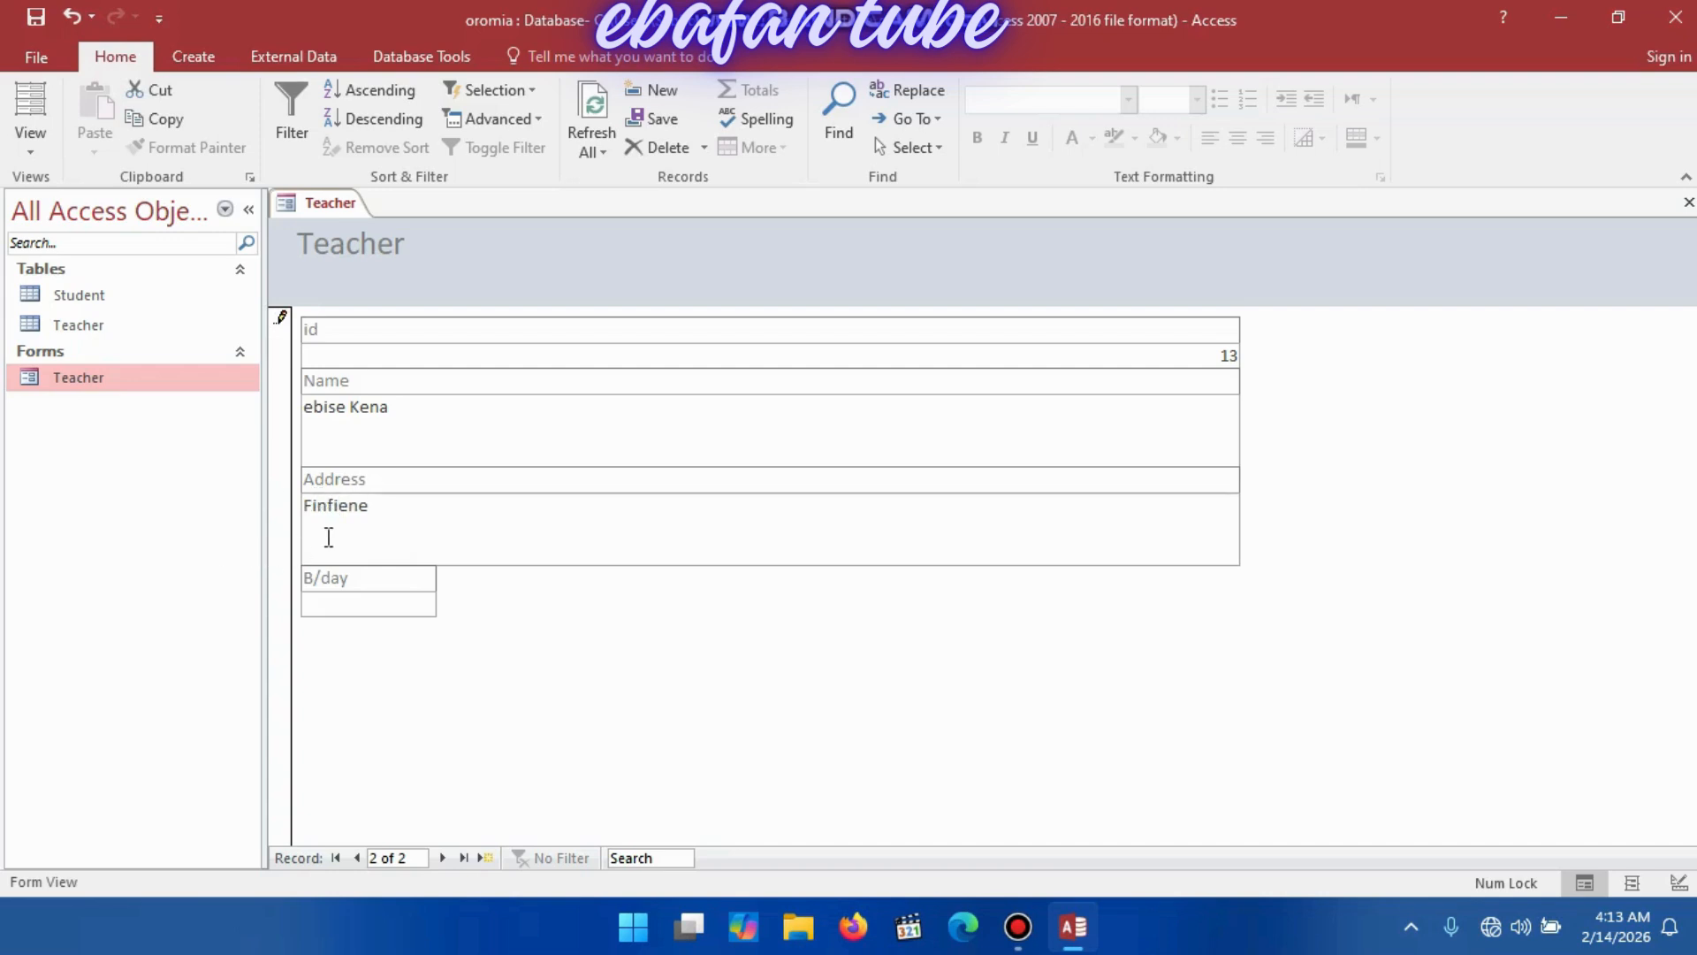
{"action": "key", "text": "Delete"}
Set B/day to 2/10/2026 from the calendar and save the record.
{"action": "left_click", "coordinate": [356, 602]}
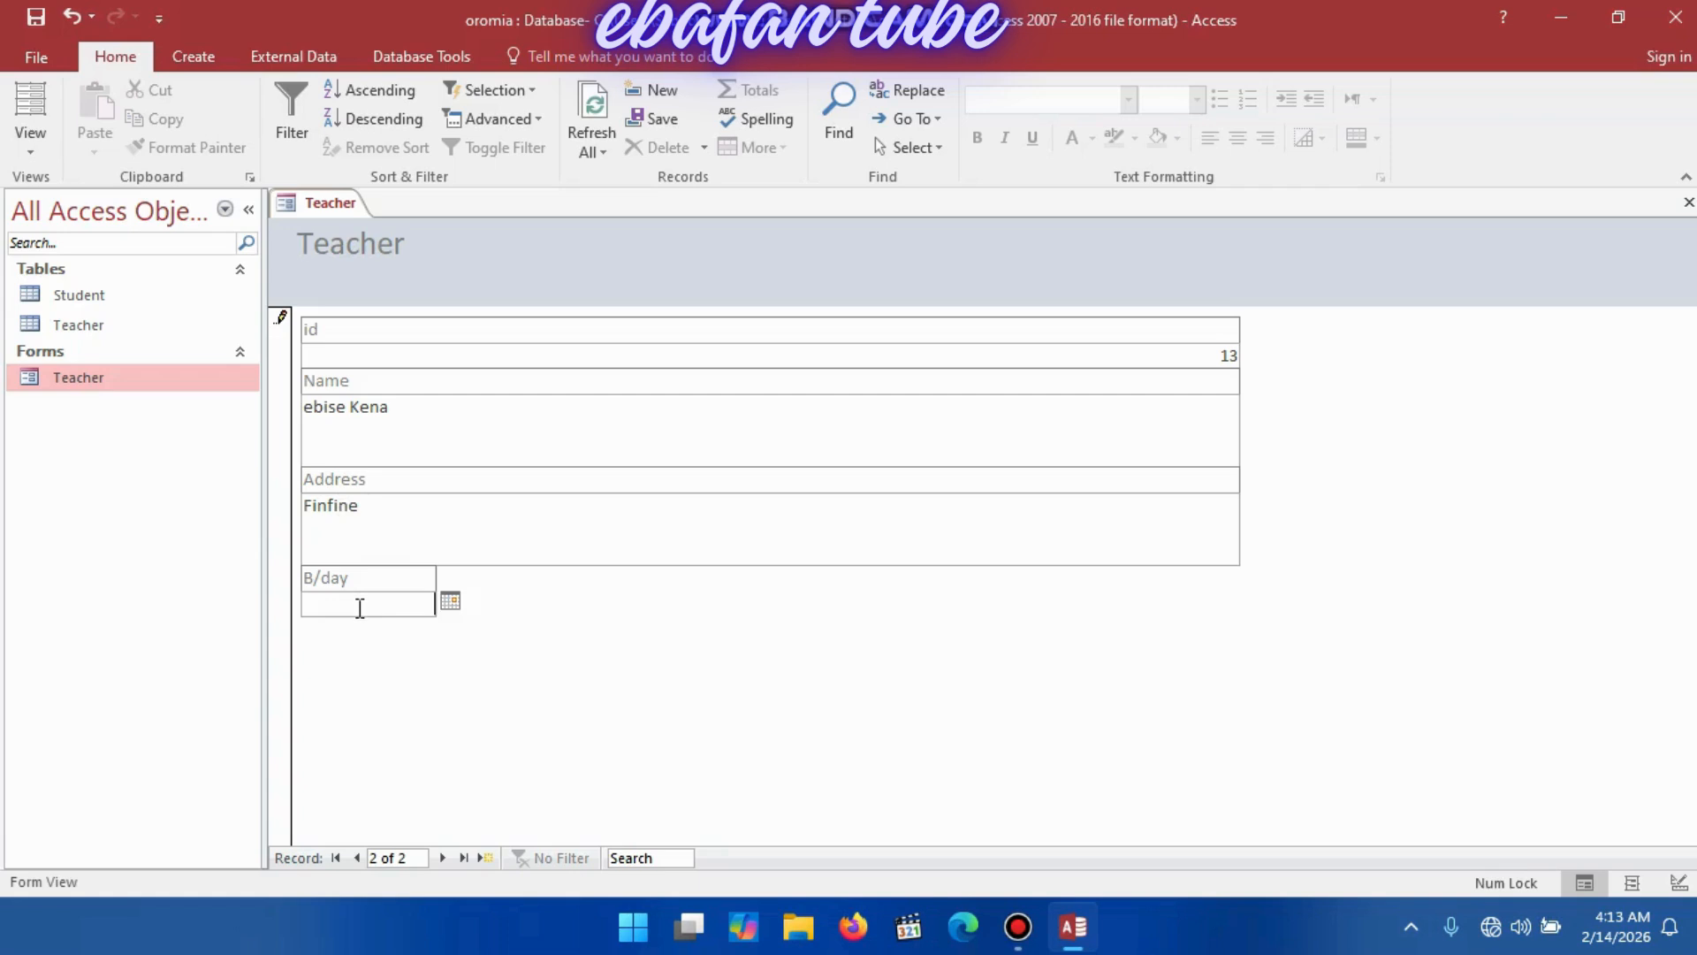
{"action": "left_click", "coordinate": [442, 594]}
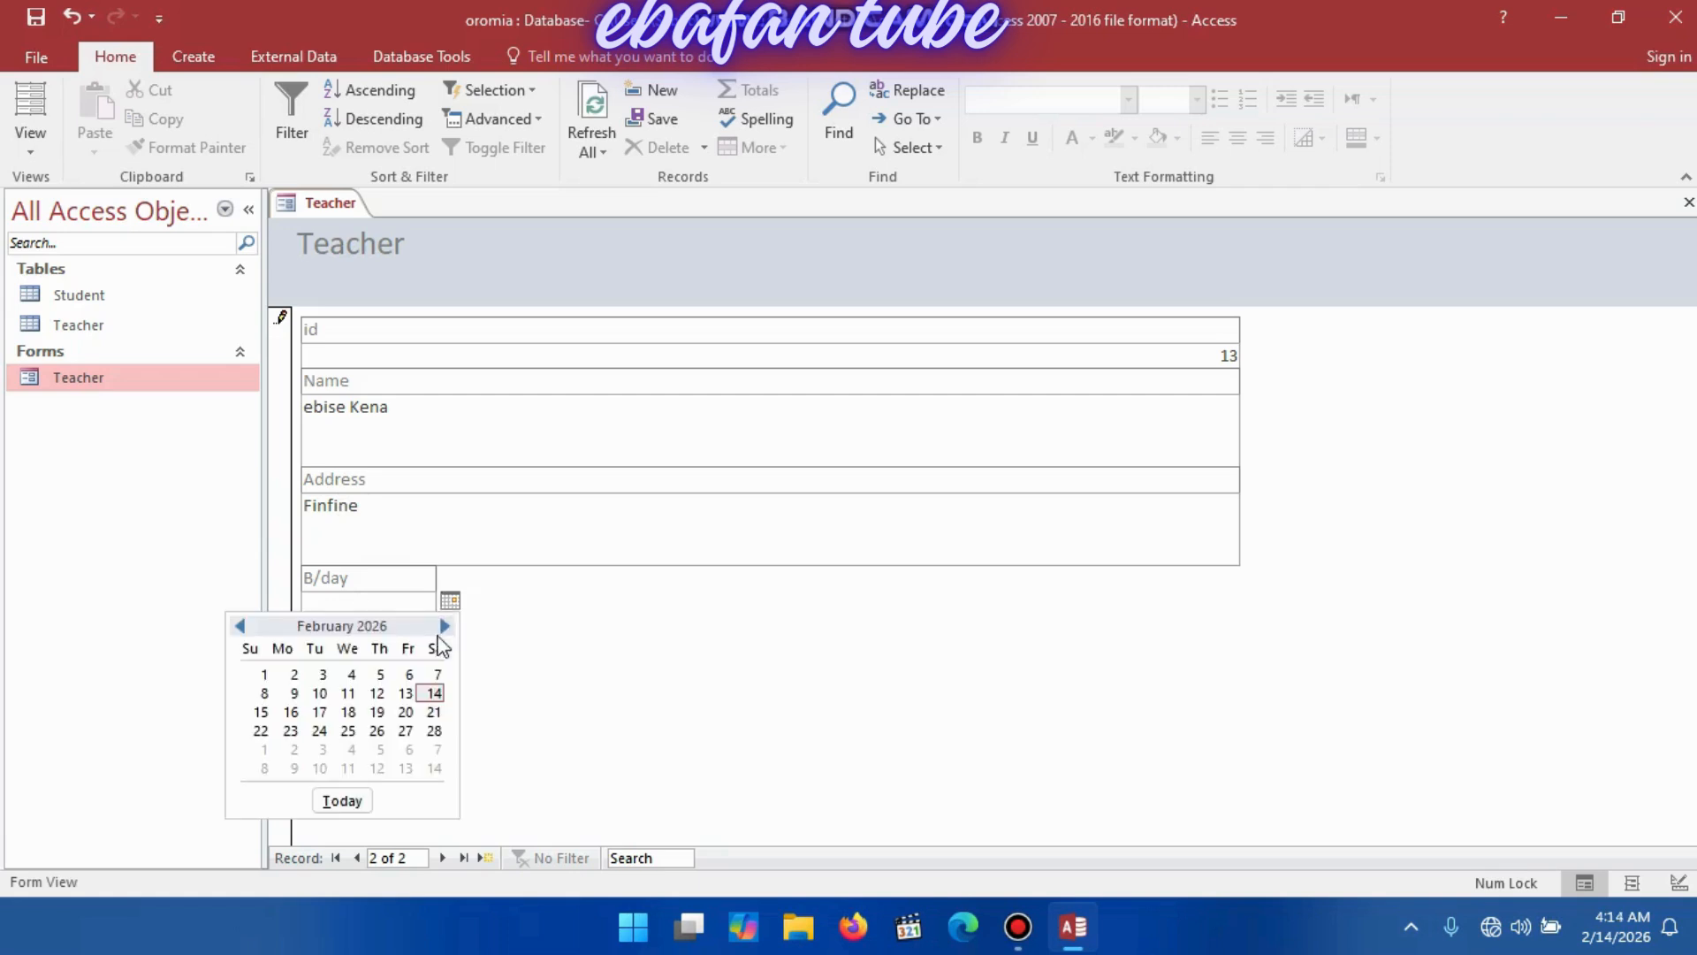
{"action": "left_click", "coordinate": [320, 686]}
{"action": "left_click", "coordinate": [520, 532]}
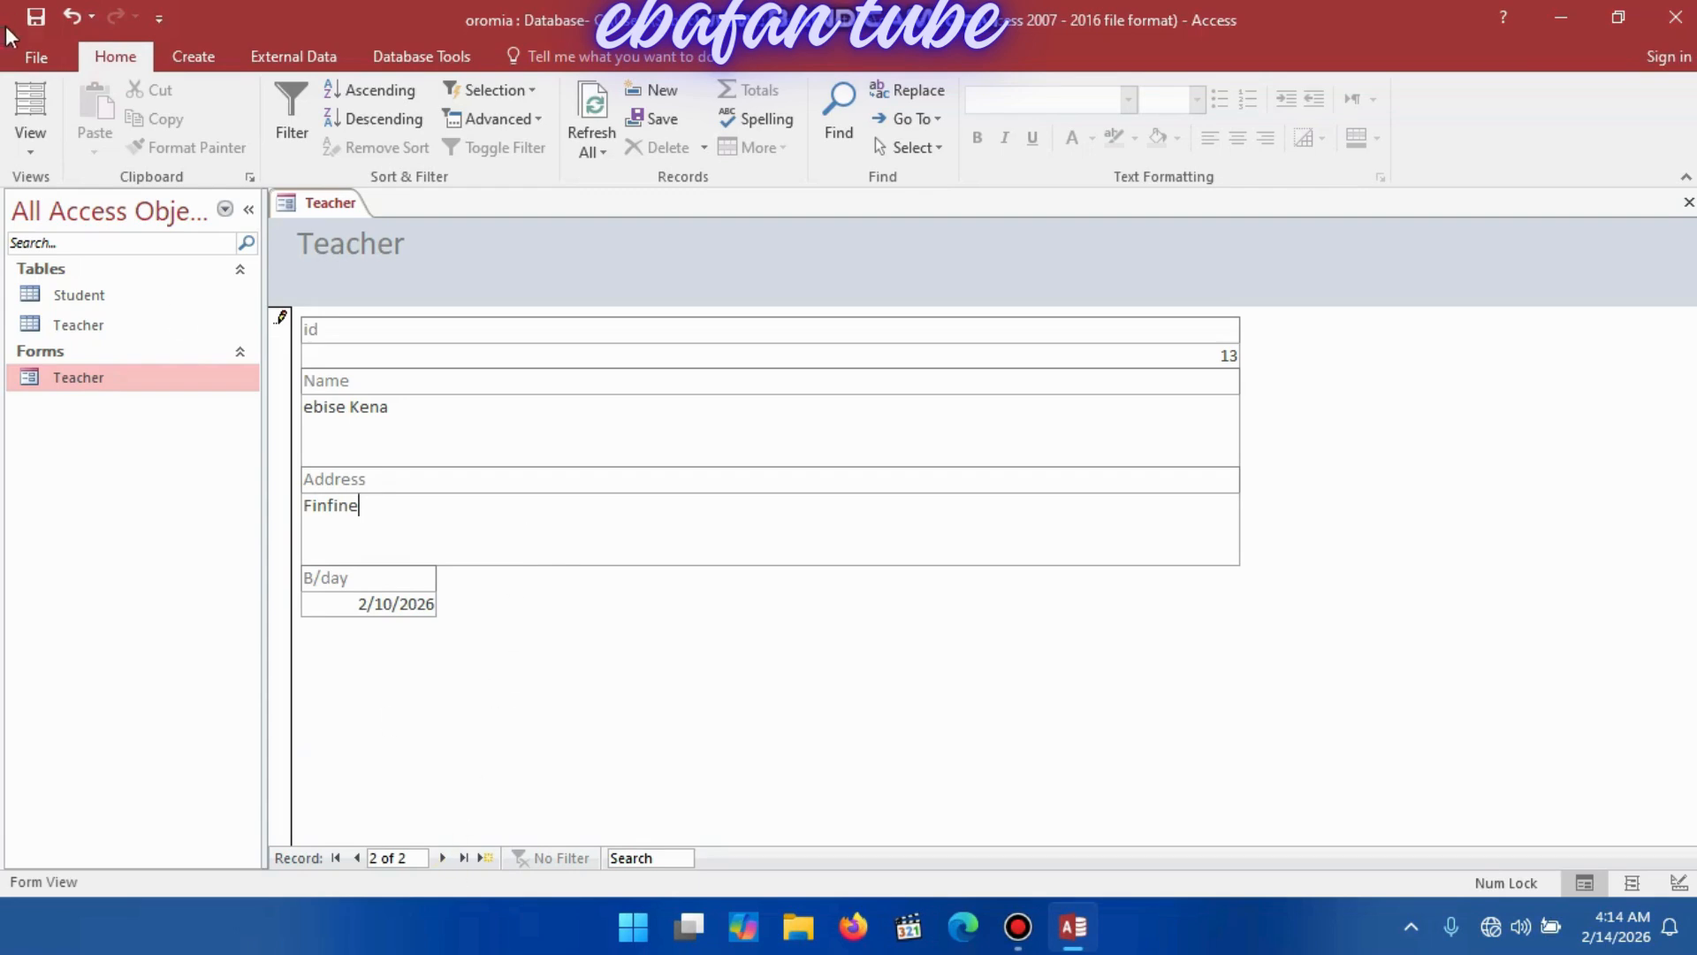
{"action": "left_click", "coordinate": [35, 17]}
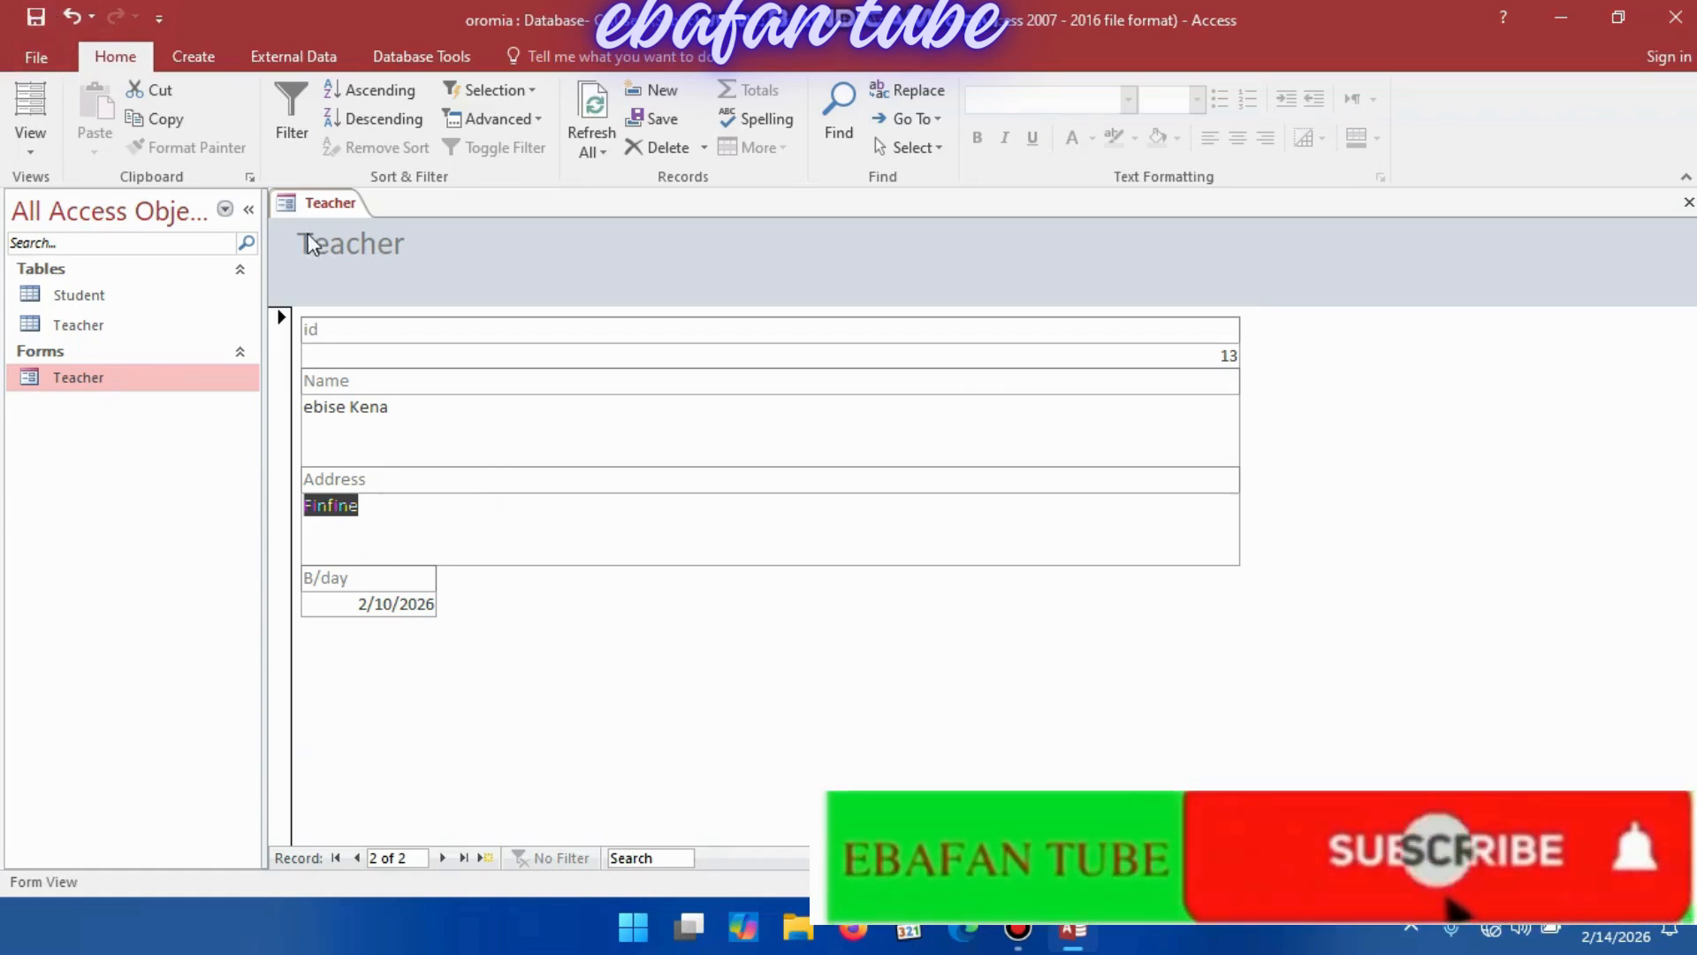
Close the Teacher form and go to the new row of the Teacher table datasheet.
{"action": "left_click", "coordinate": [1688, 205]}
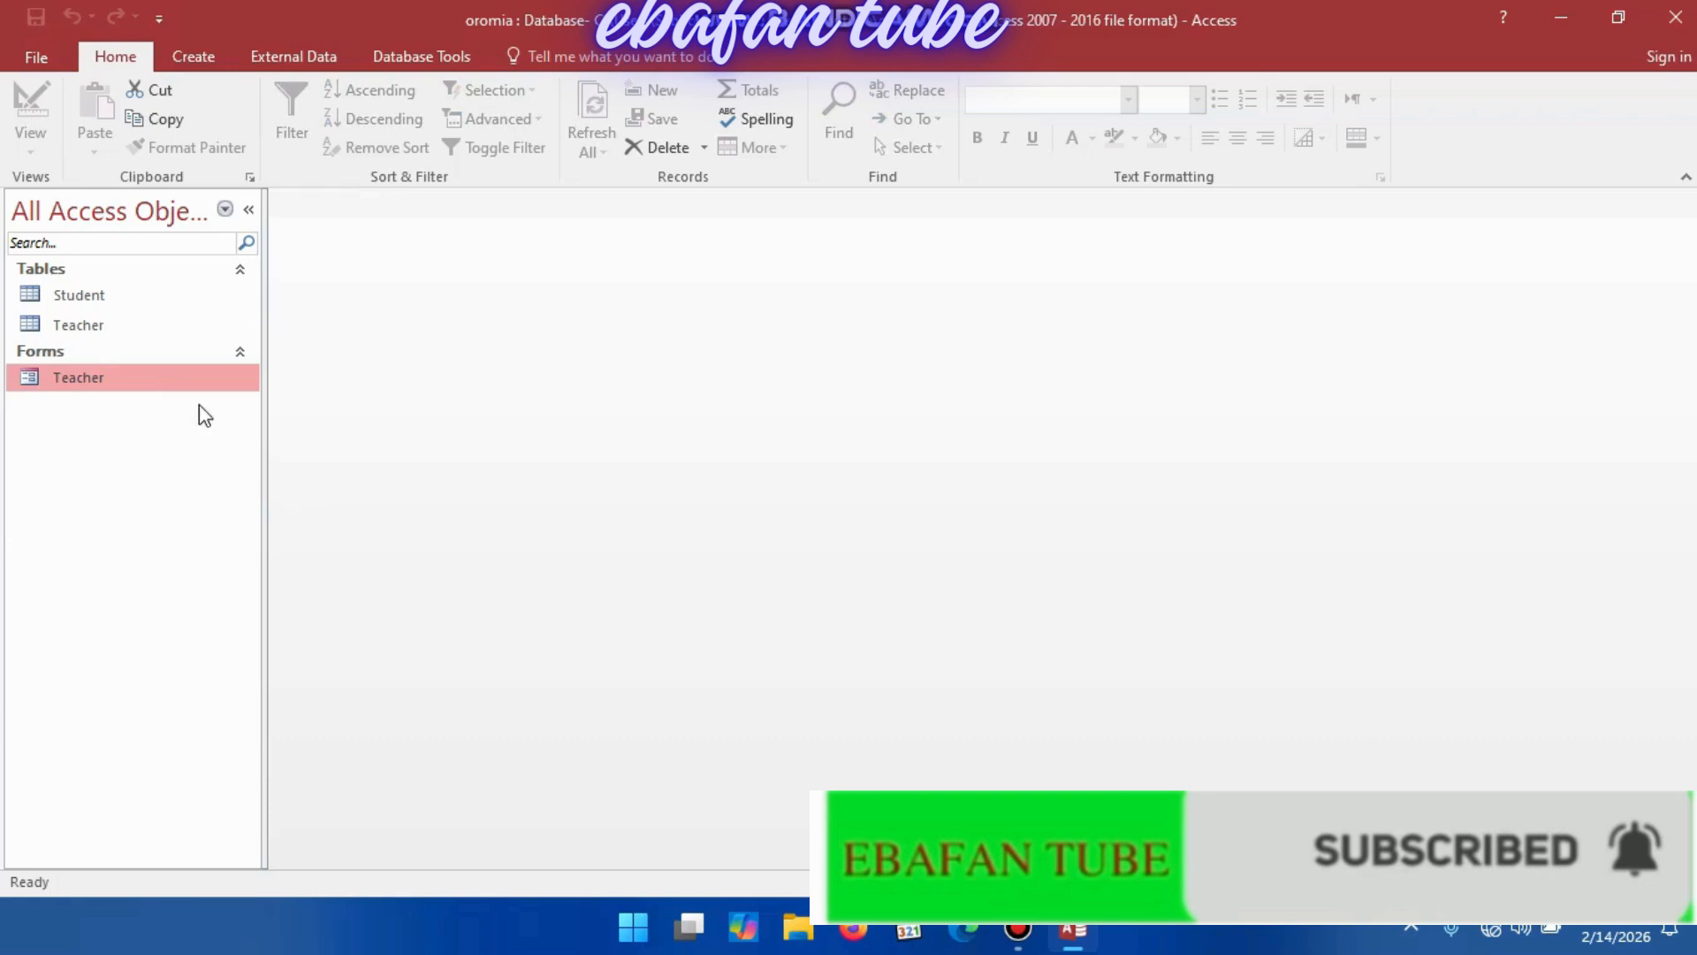
{"action": "double_click", "coordinate": [108, 326]}
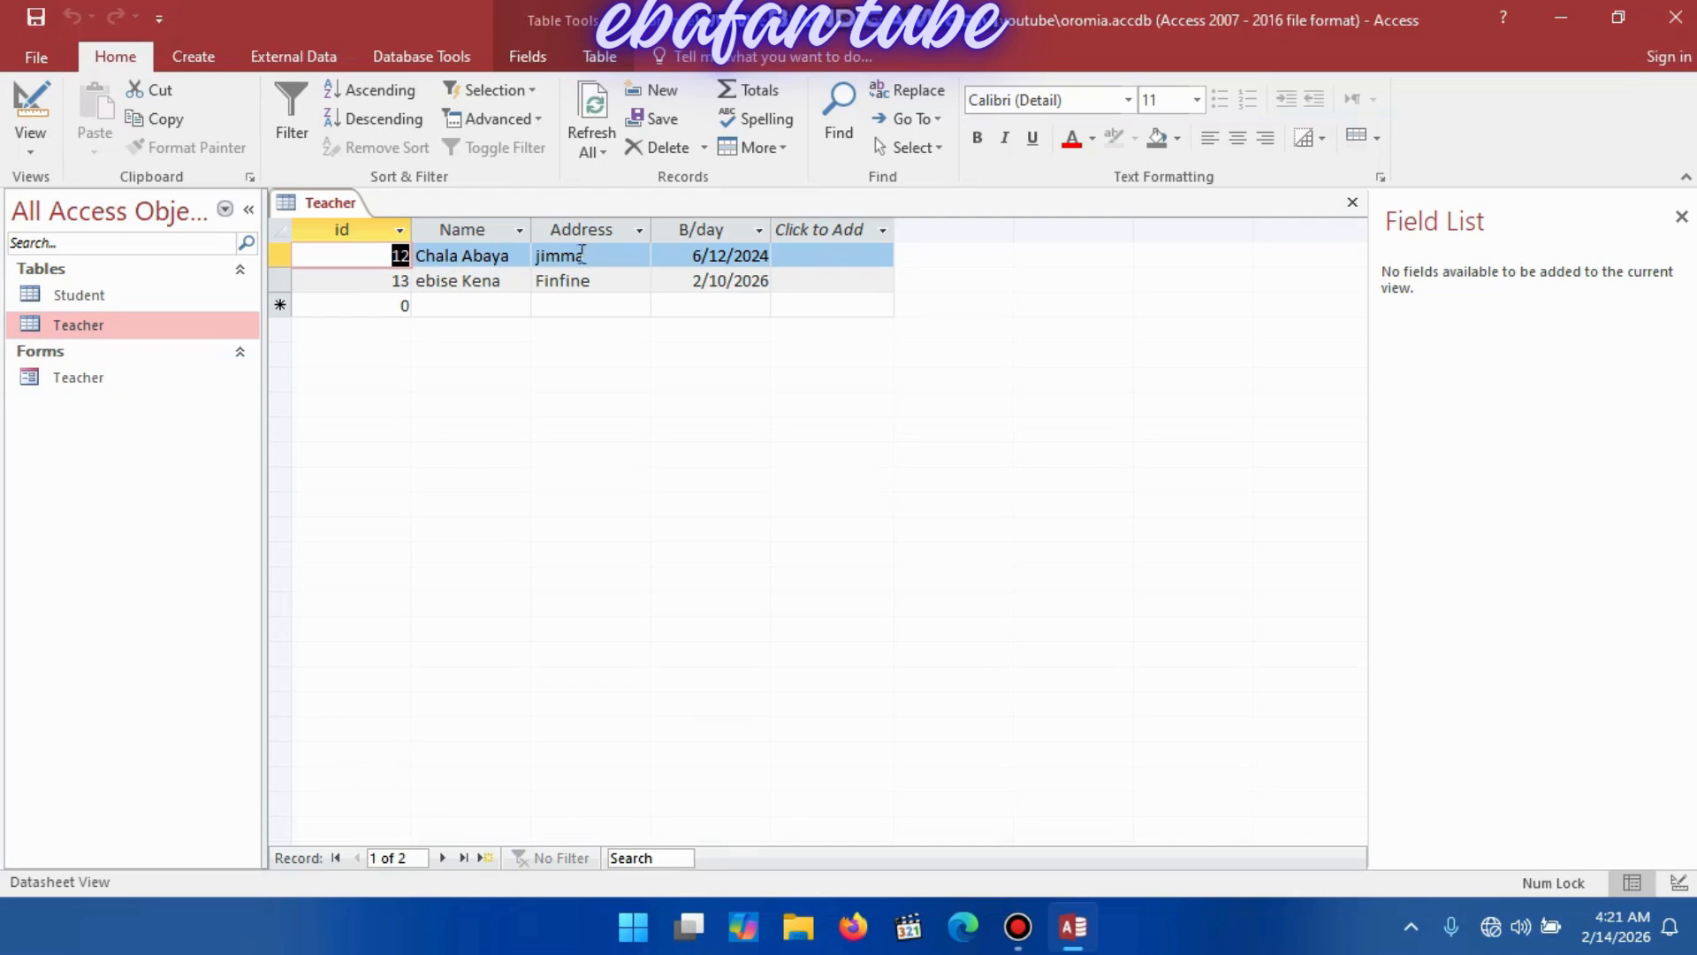
{"action": "left_click", "coordinate": [486, 305]}
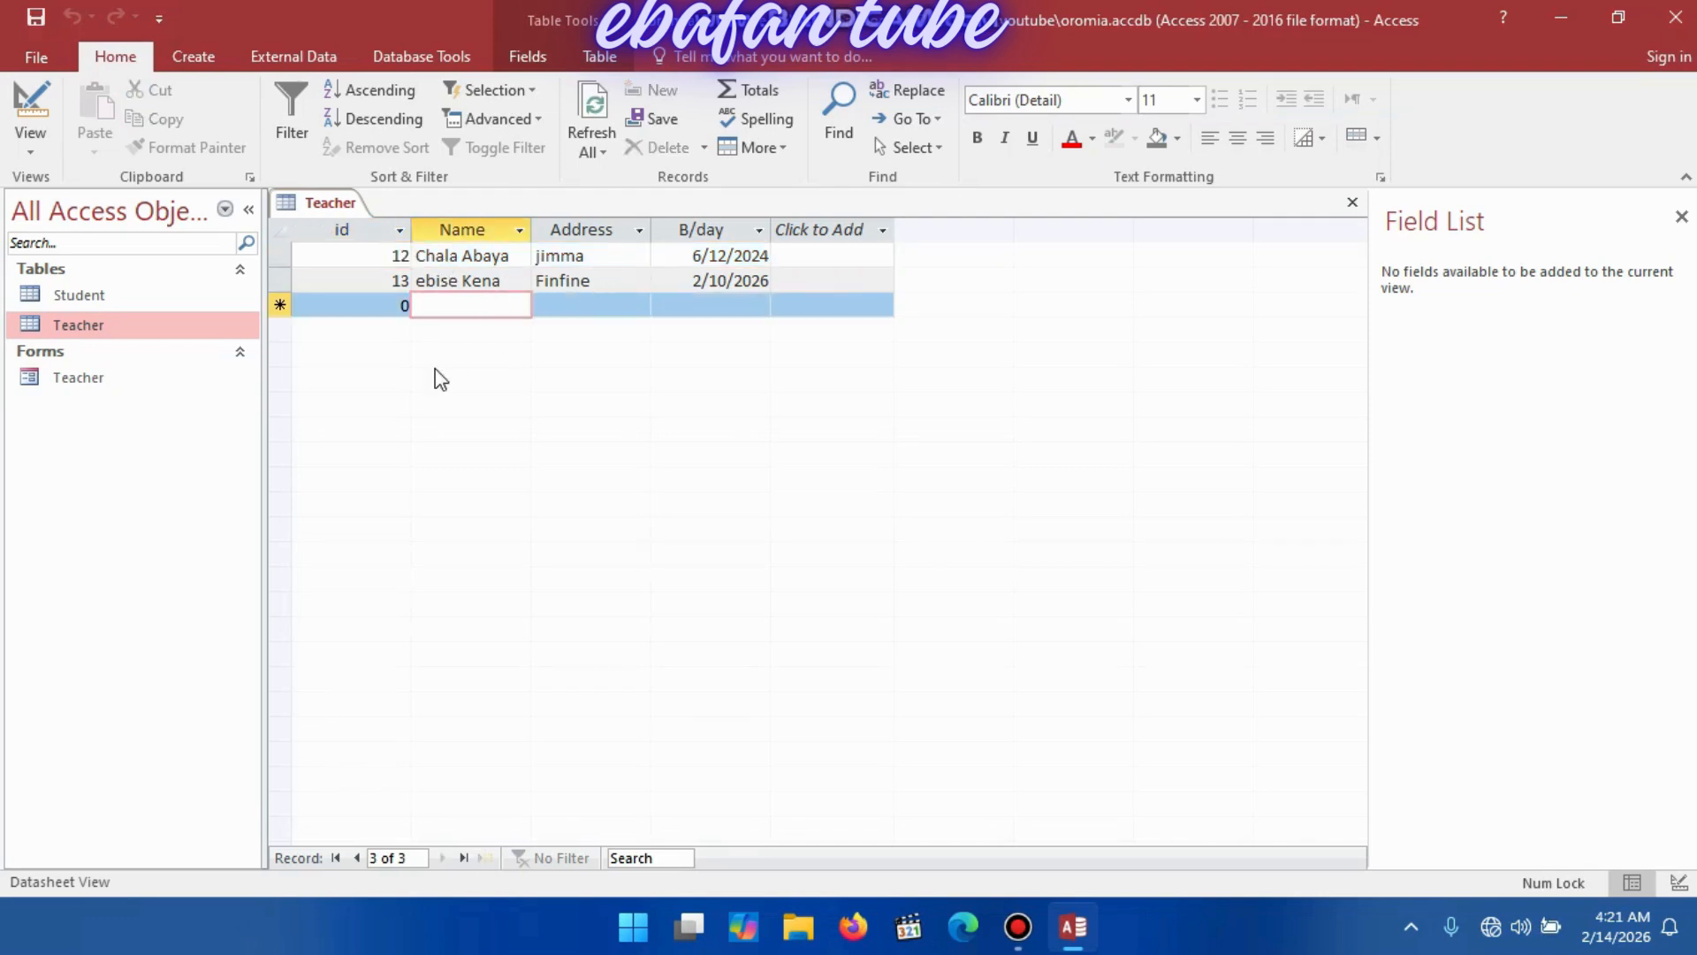
Enter id 14, the teacher's name and address in the new row.
{"action": "left_click", "coordinate": [394, 307]}
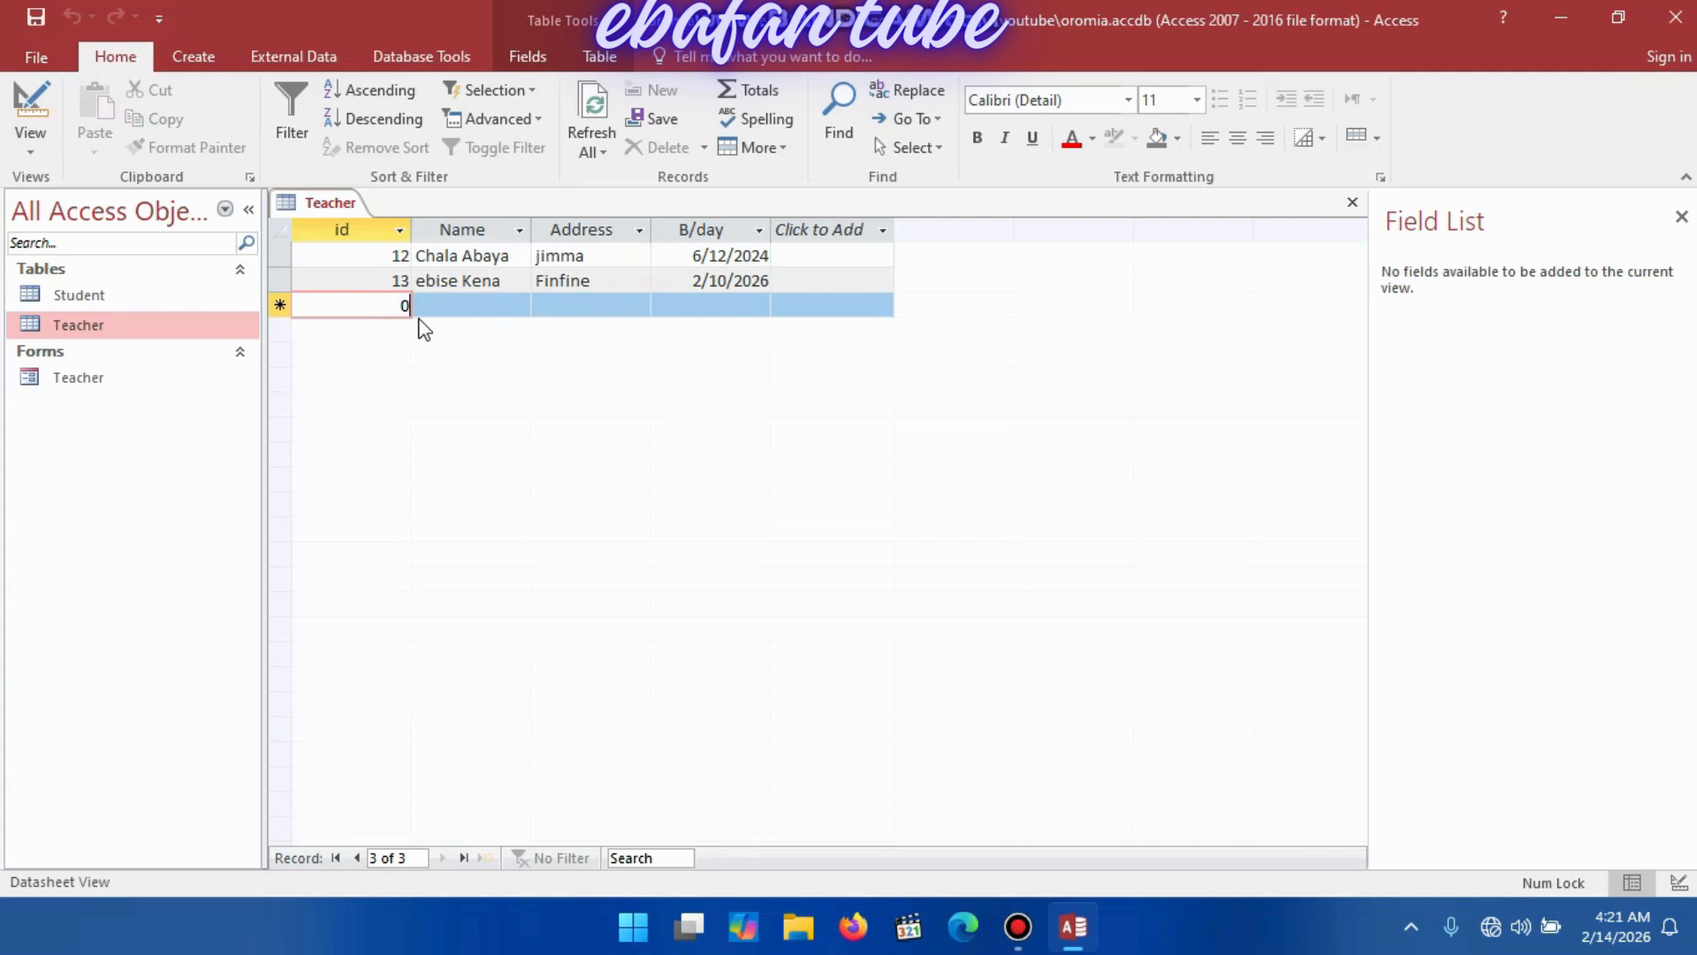
{"action": "key", "text": "BackSpace"}
{"action": "type", "text": "14"}
{"action": "key", "text": "Tab"}
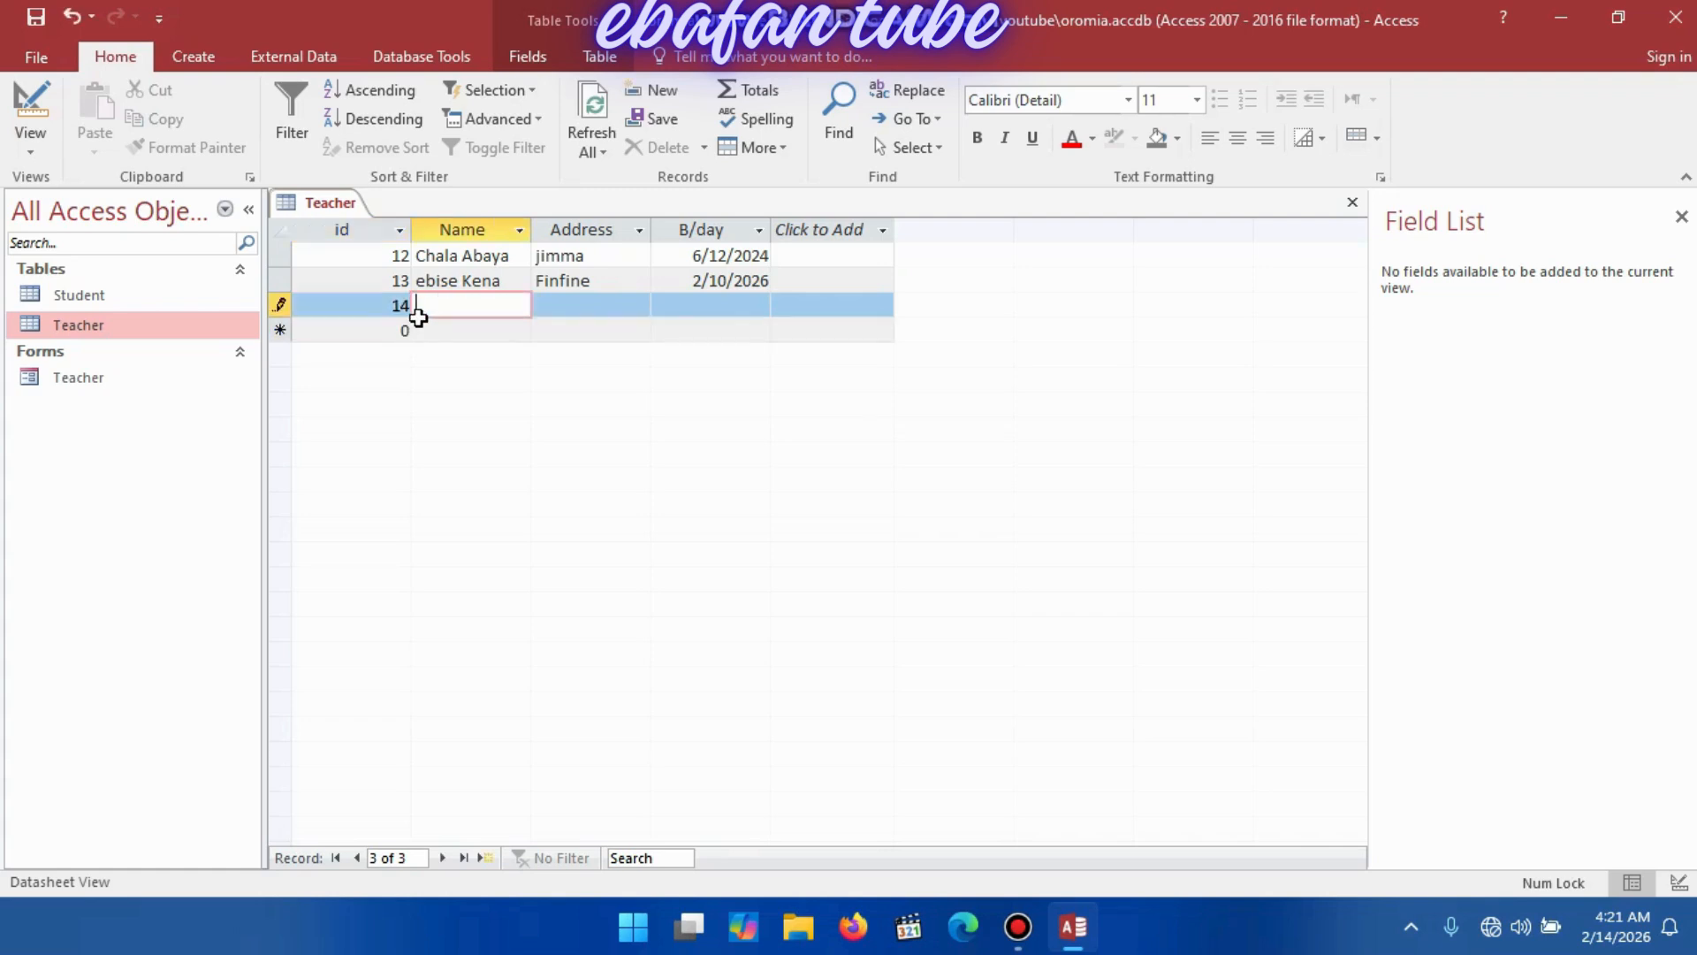
{"action": "type", "text": "TOlasa"}
{"action": "key", "text": "Tab"}
{"action": "type", "text": "Ke"}
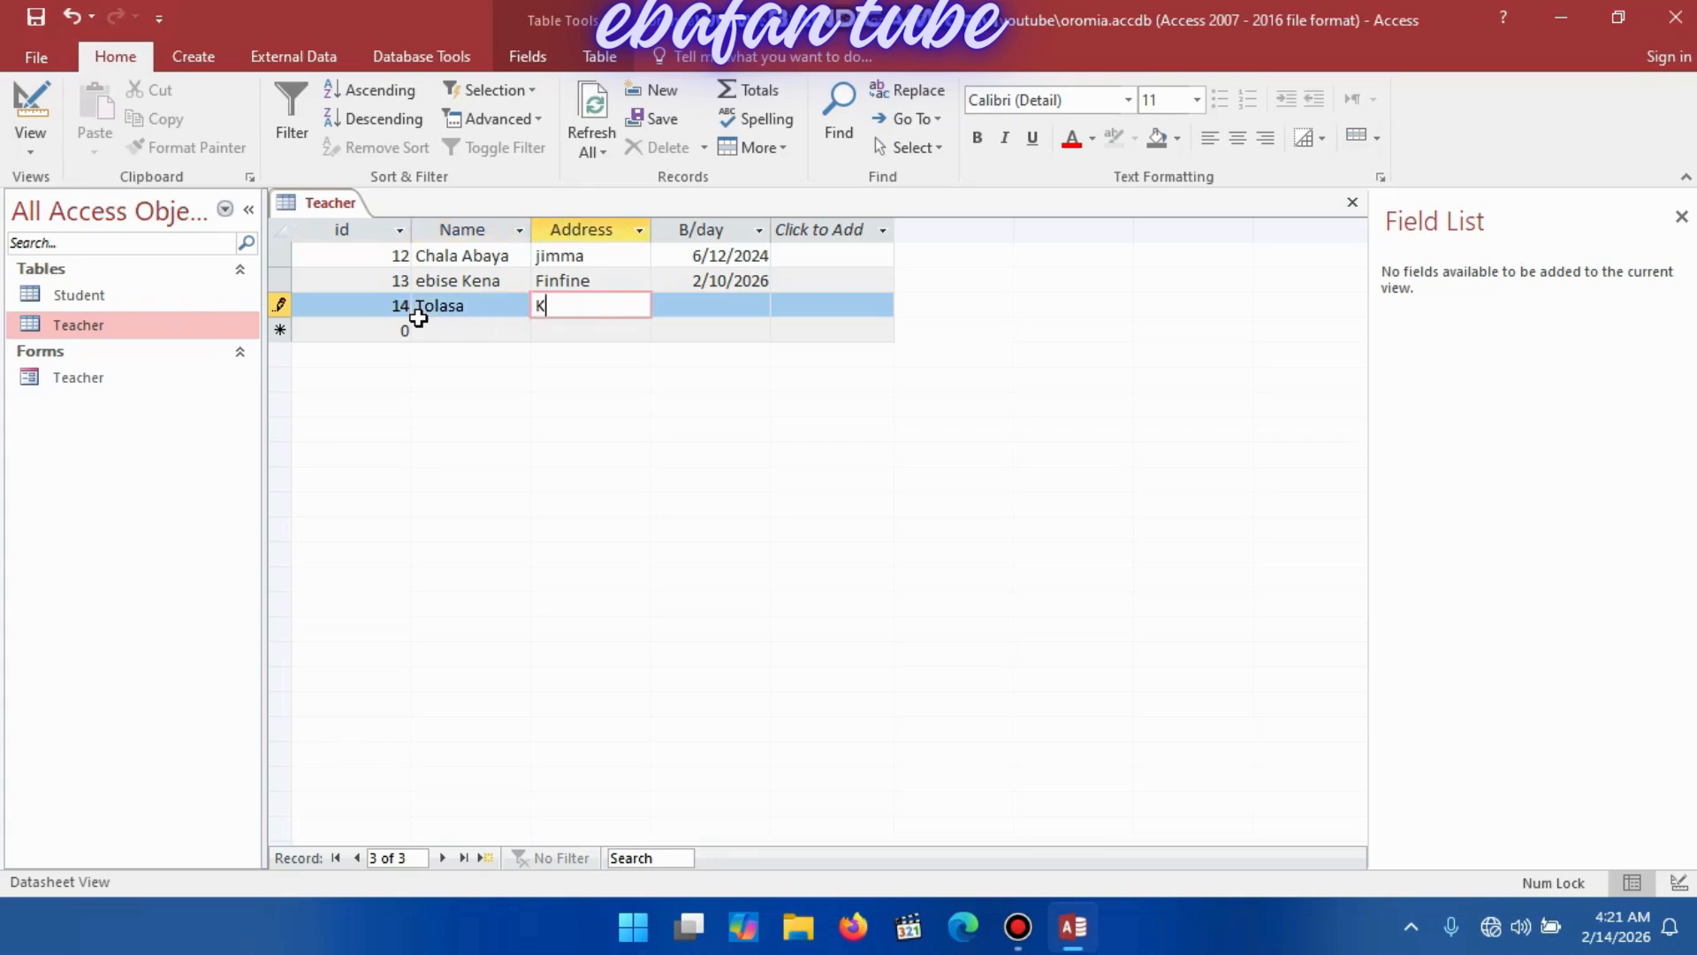
{"action": "key", "text": "BackSpace"}
{"action": "key", "text": "BackSpace"}
{"action": "type", "text": "Ambo"}
{"action": "key", "text": "Tab"}
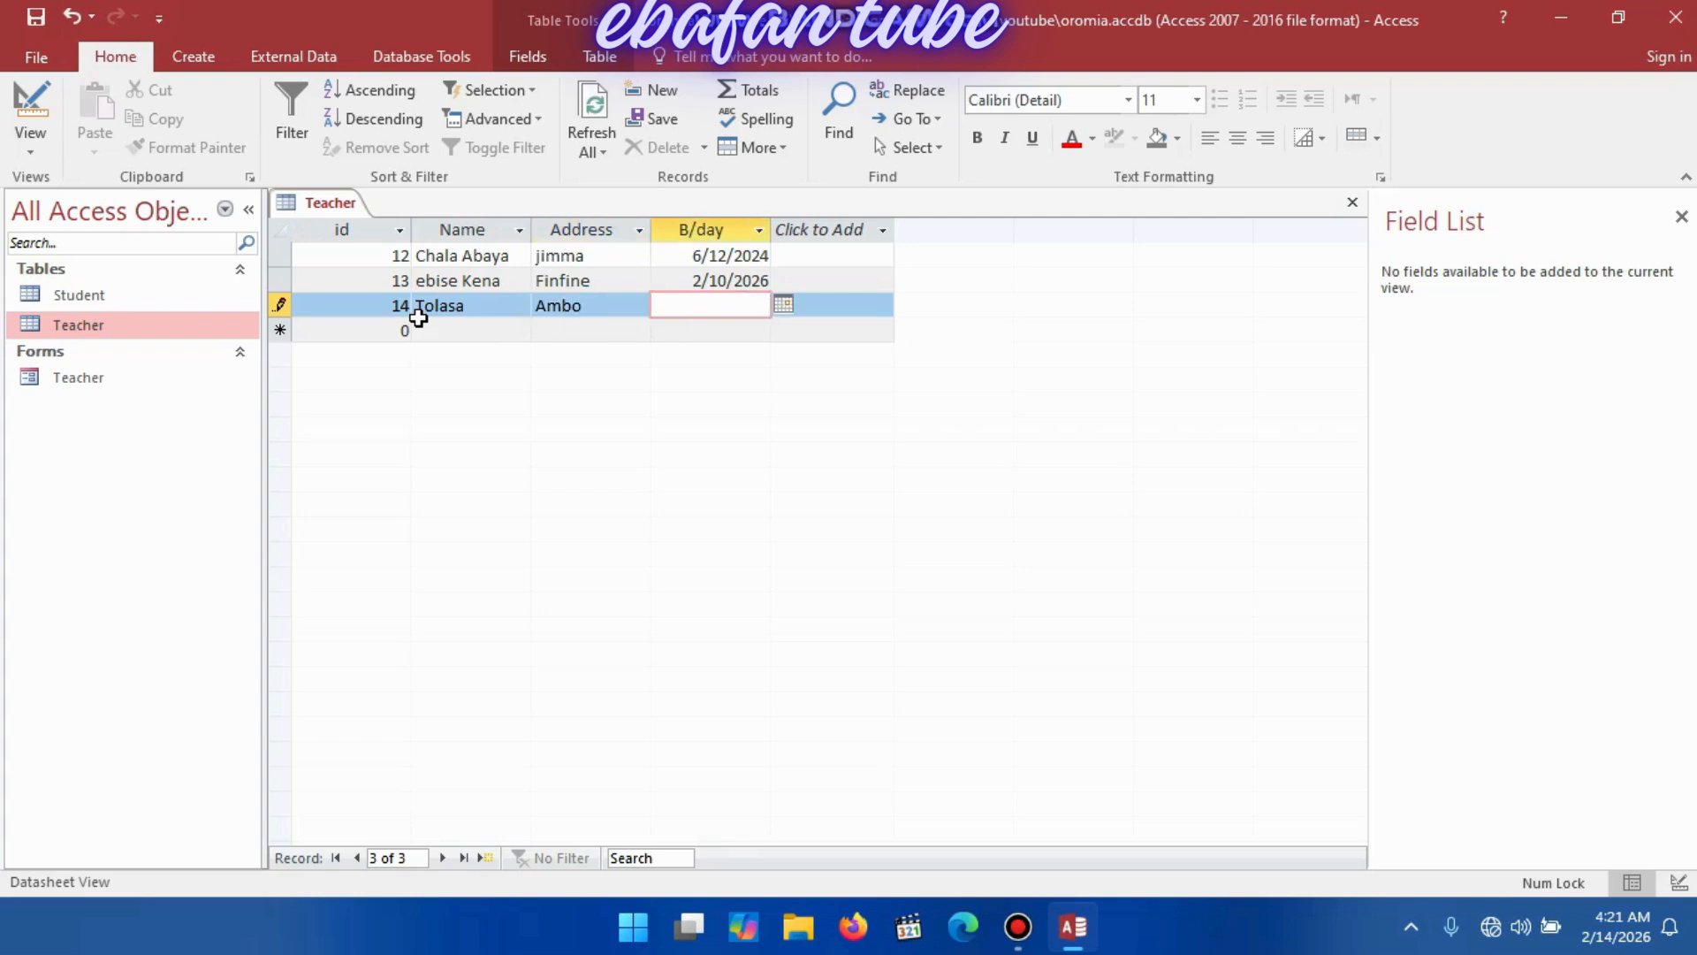
Set B/day to 9/17/2024 from the calendar and save the third record.
{"action": "left_click", "coordinate": [783, 303]}
{"action": "left_click", "coordinate": [572, 328]}
{"action": "left_click", "coordinate": [572, 328]}
{"action": "left_click", "coordinate": [573, 328]}
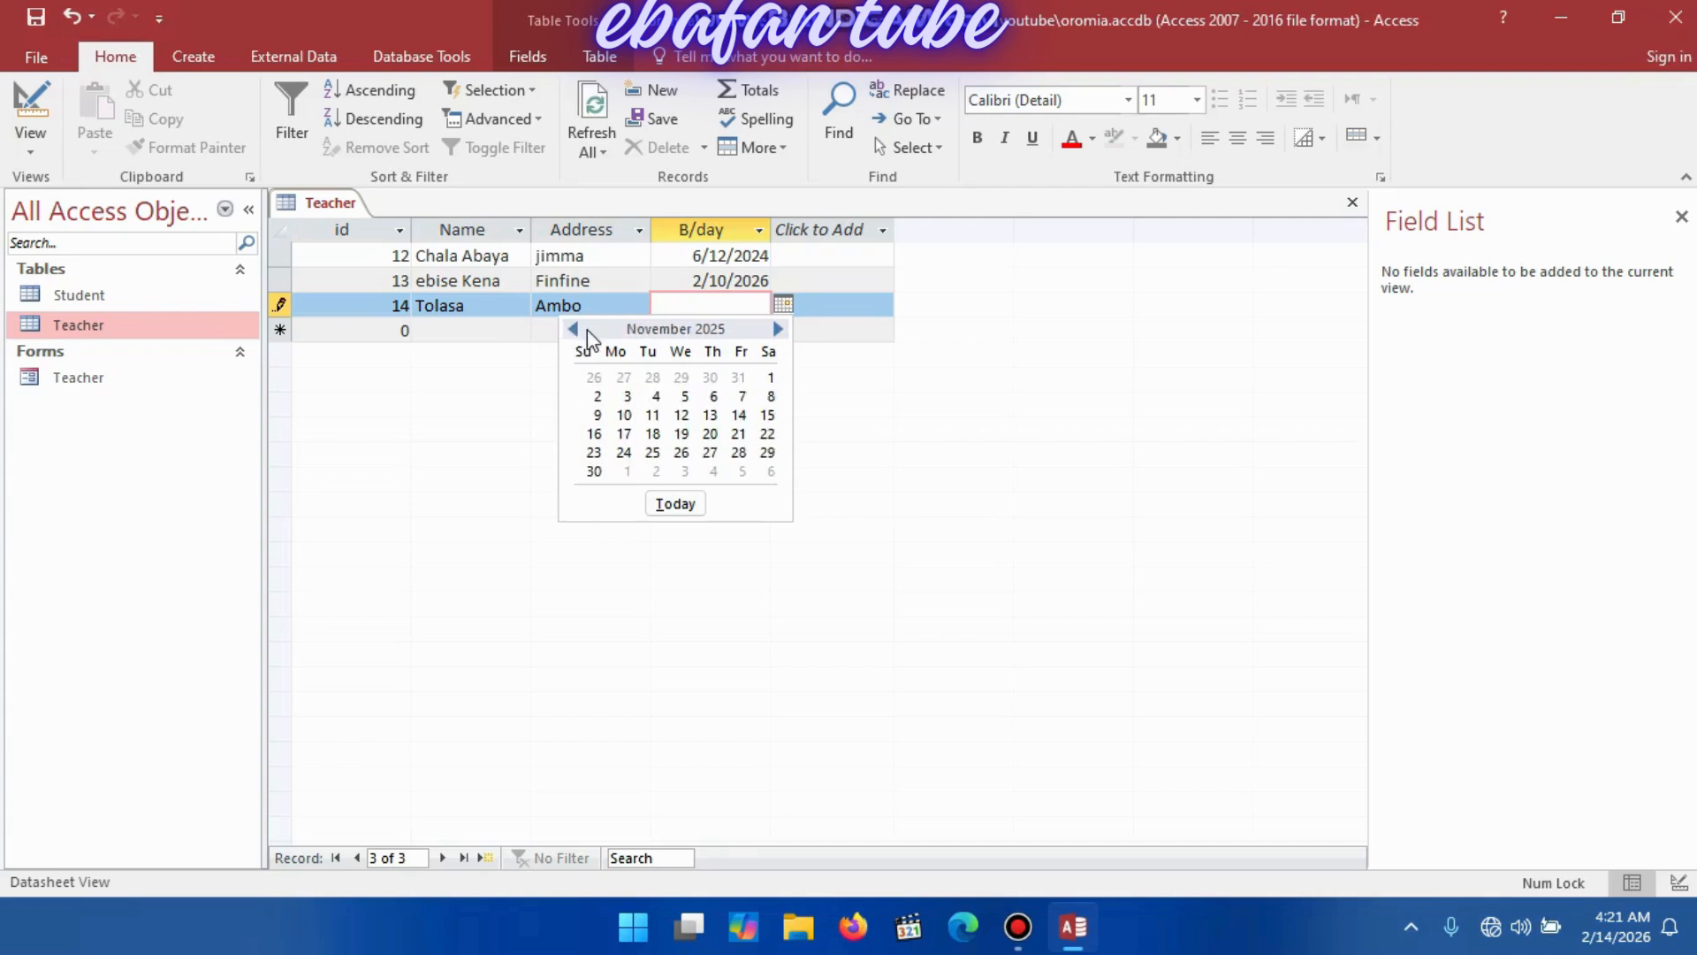
{"action": "left_click", "coordinate": [574, 329]}
{"action": "left_click", "coordinate": [574, 328]}
{"action": "left_click", "coordinate": [573, 328]}
{"action": "left_click", "coordinate": [572, 328]}
{"action": "left_click", "coordinate": [573, 328]}
{"action": "left_click", "coordinate": [573, 328]}
{"action": "left_click", "coordinate": [573, 328]}
{"action": "left_click", "coordinate": [573, 328]}
{"action": "left_click", "coordinate": [572, 328]}
{"action": "left_click", "coordinate": [573, 328]}
{"action": "left_click", "coordinate": [573, 328]}
{"action": "left_click", "coordinate": [573, 328]}
{"action": "left_click", "coordinate": [573, 328]}
{"action": "left_click", "coordinate": [573, 328]}
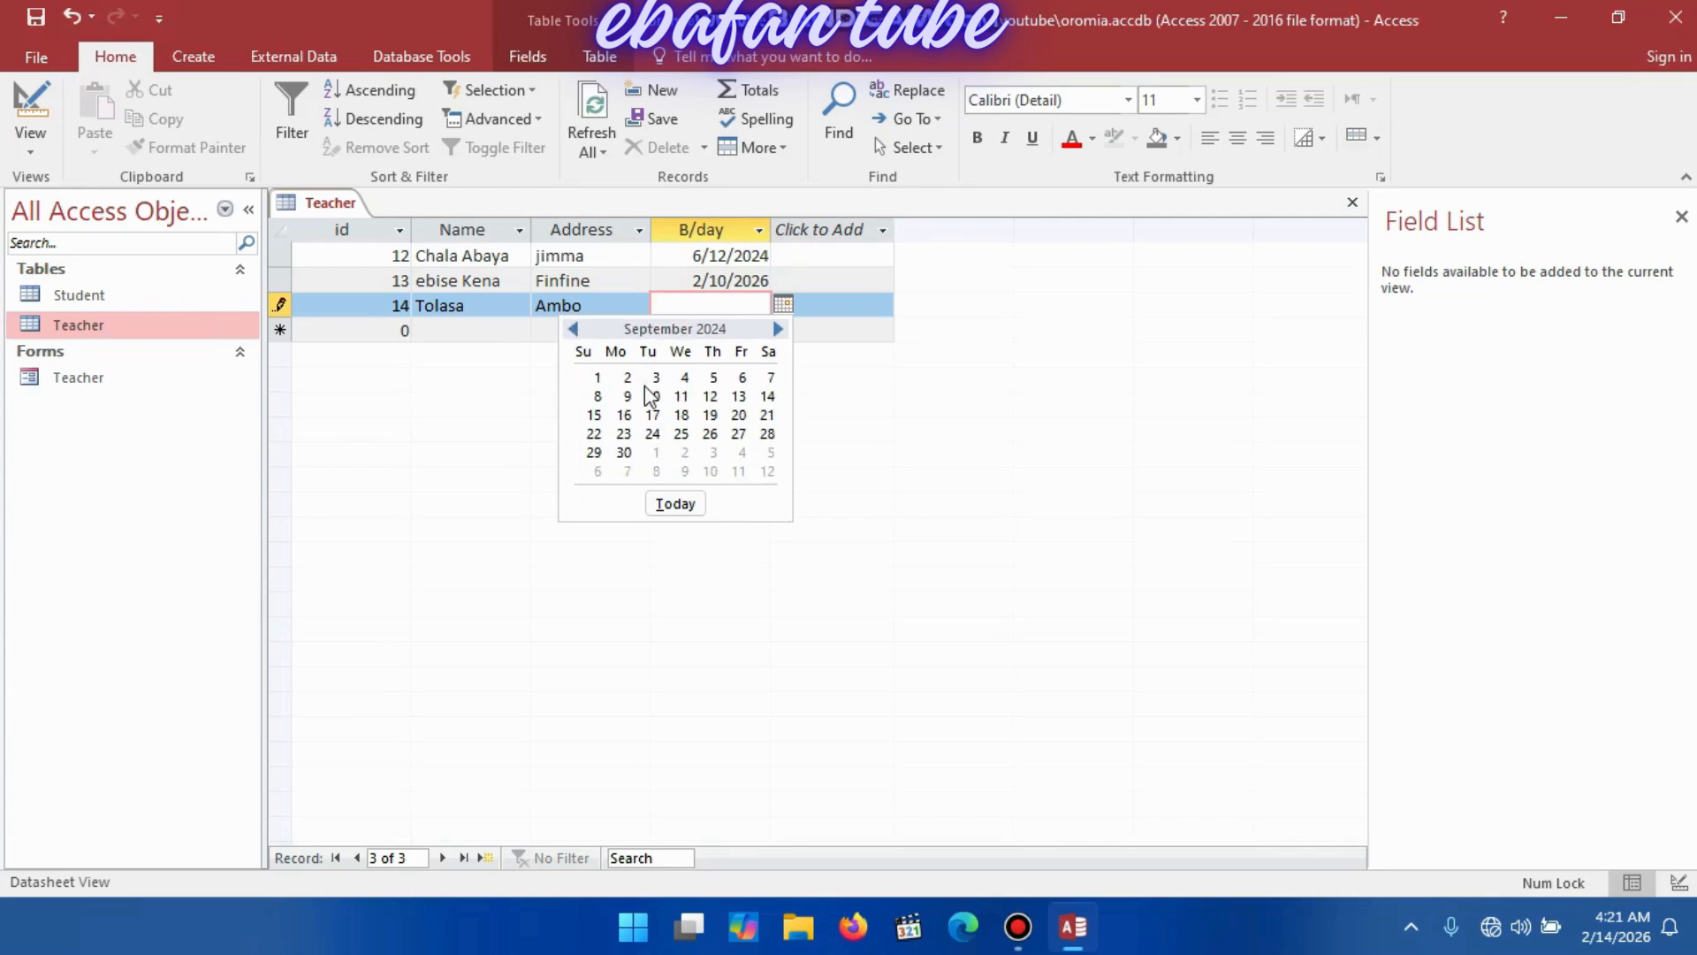
{"action": "left_click", "coordinate": [652, 416]}
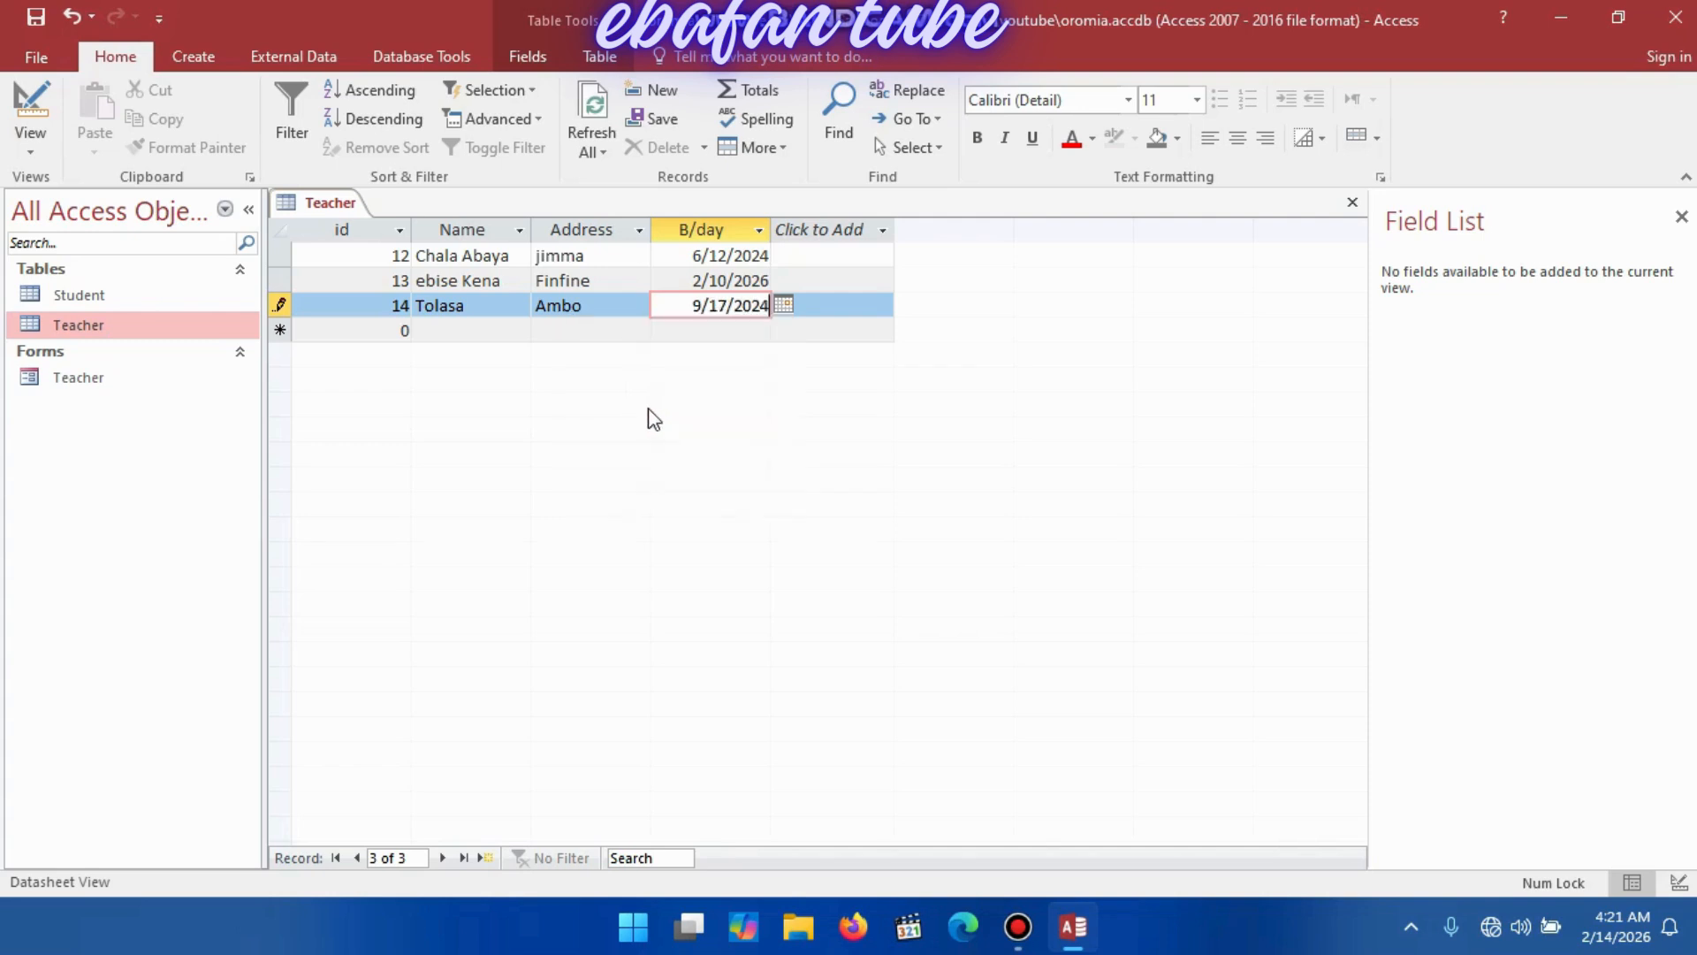
{"action": "left_click", "coordinate": [35, 17]}
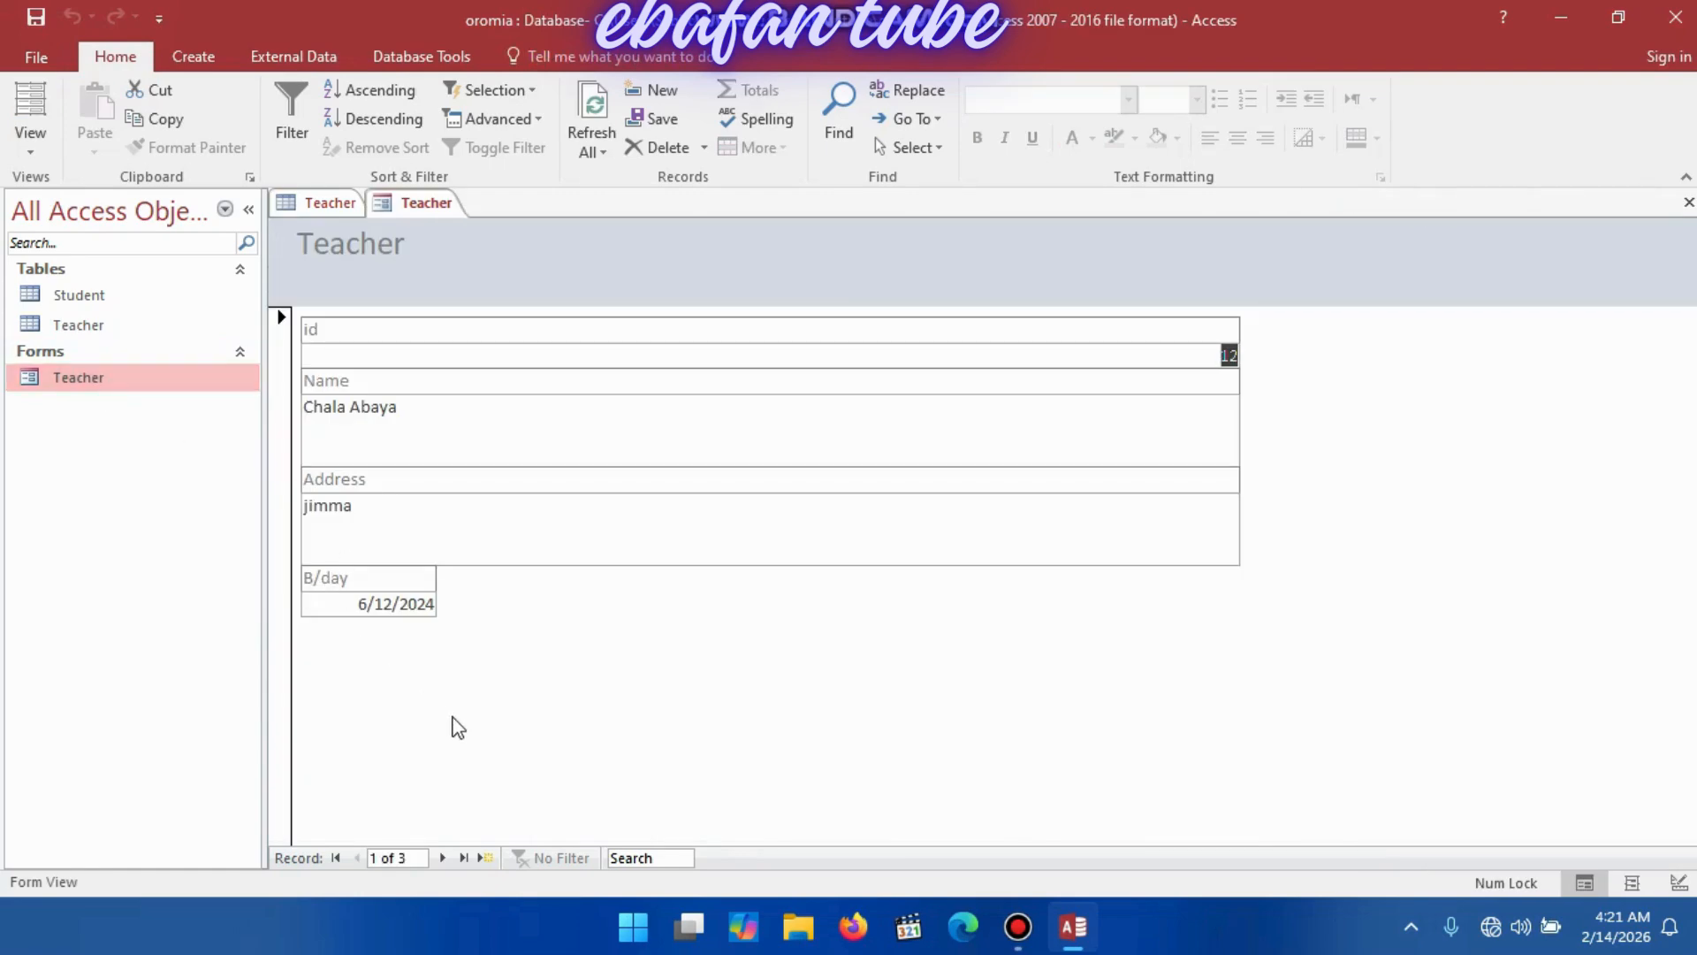
View teacher records 2 and 3, then close the form, Field List pane and table.
{"action": "left_click", "coordinate": [442, 858]}
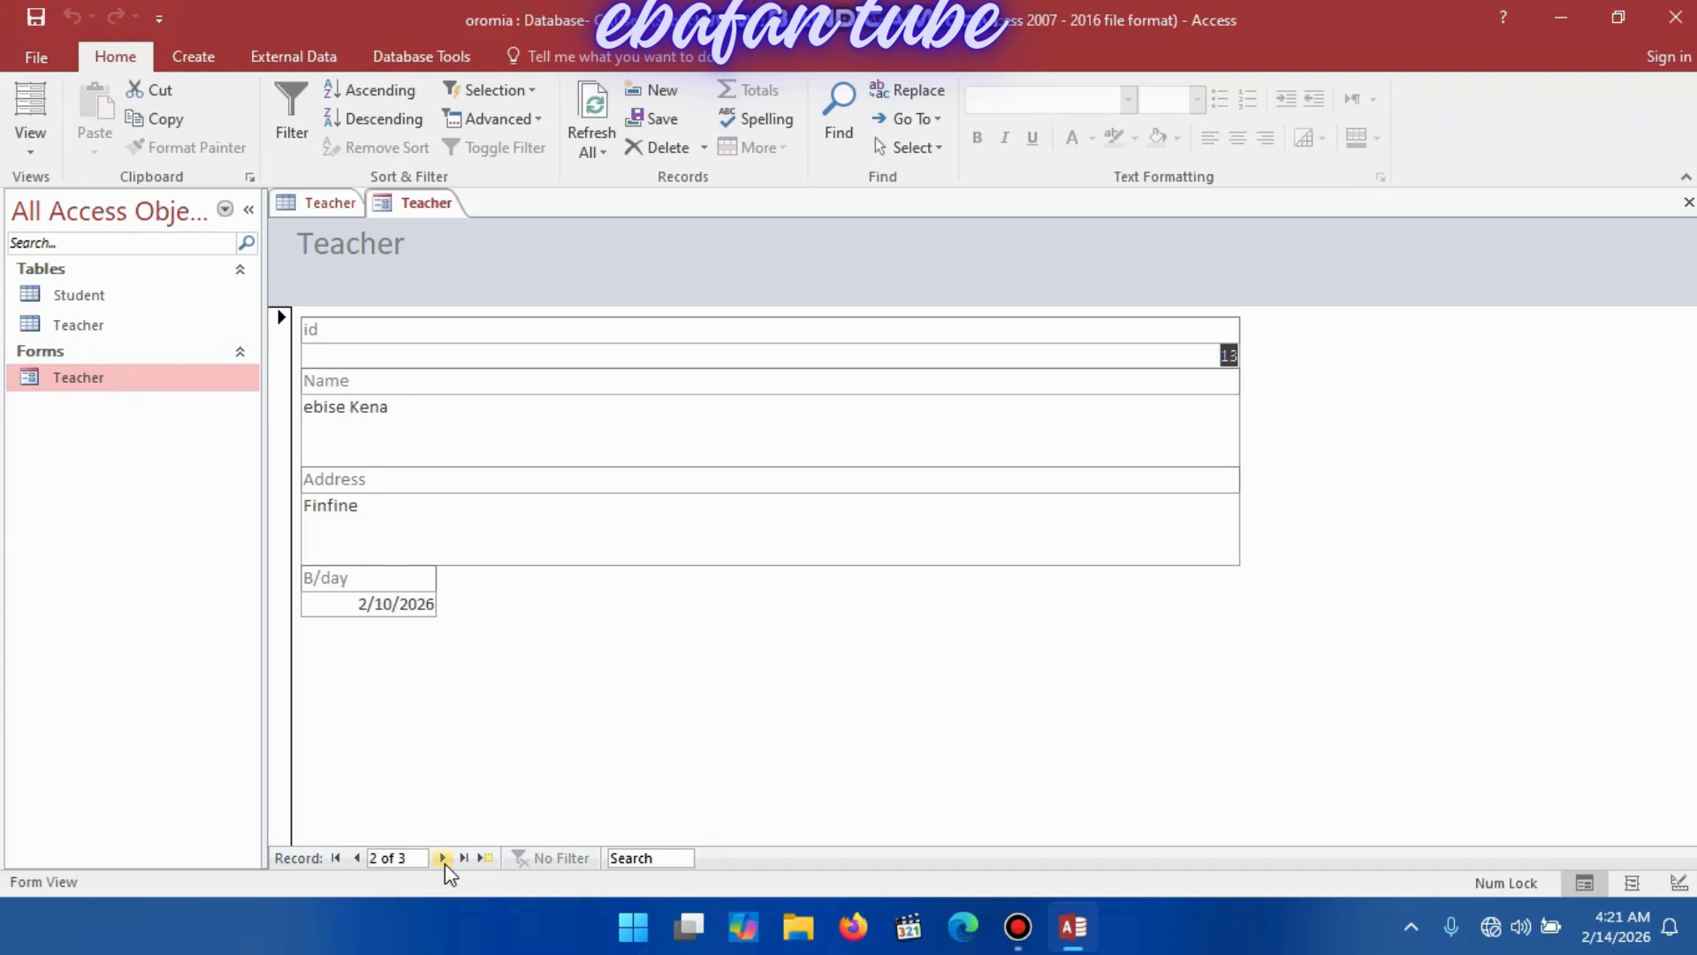
{"action": "left_click", "coordinate": [442, 859]}
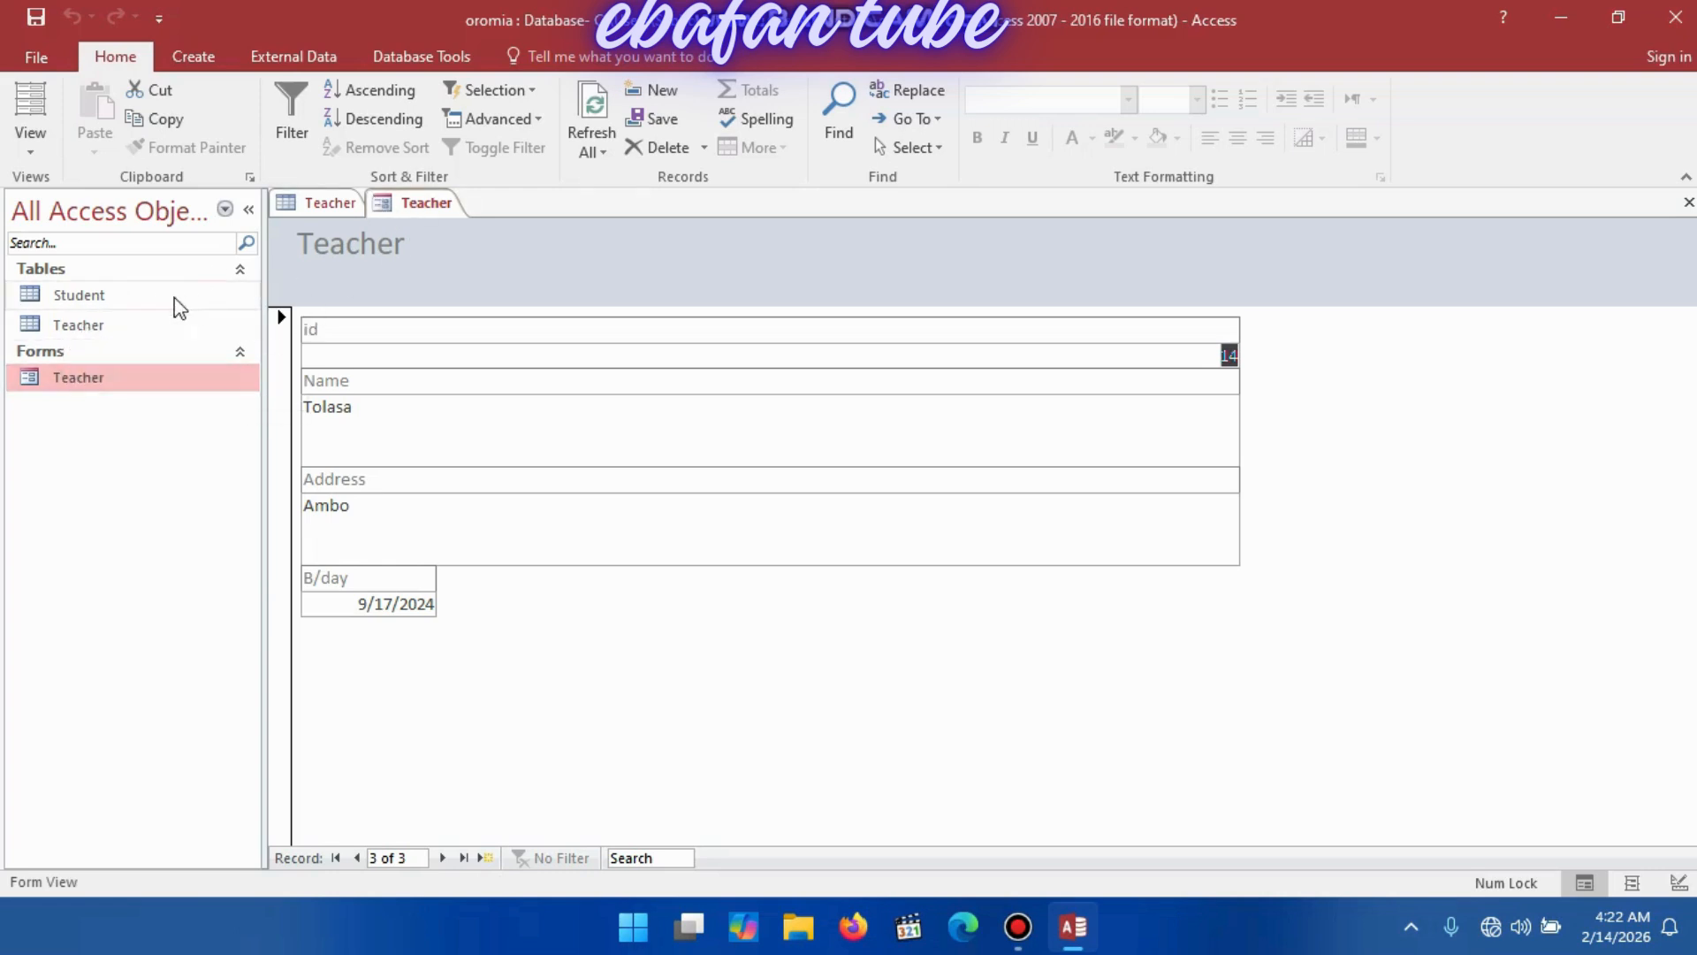
{"action": "left_click", "coordinate": [1689, 203]}
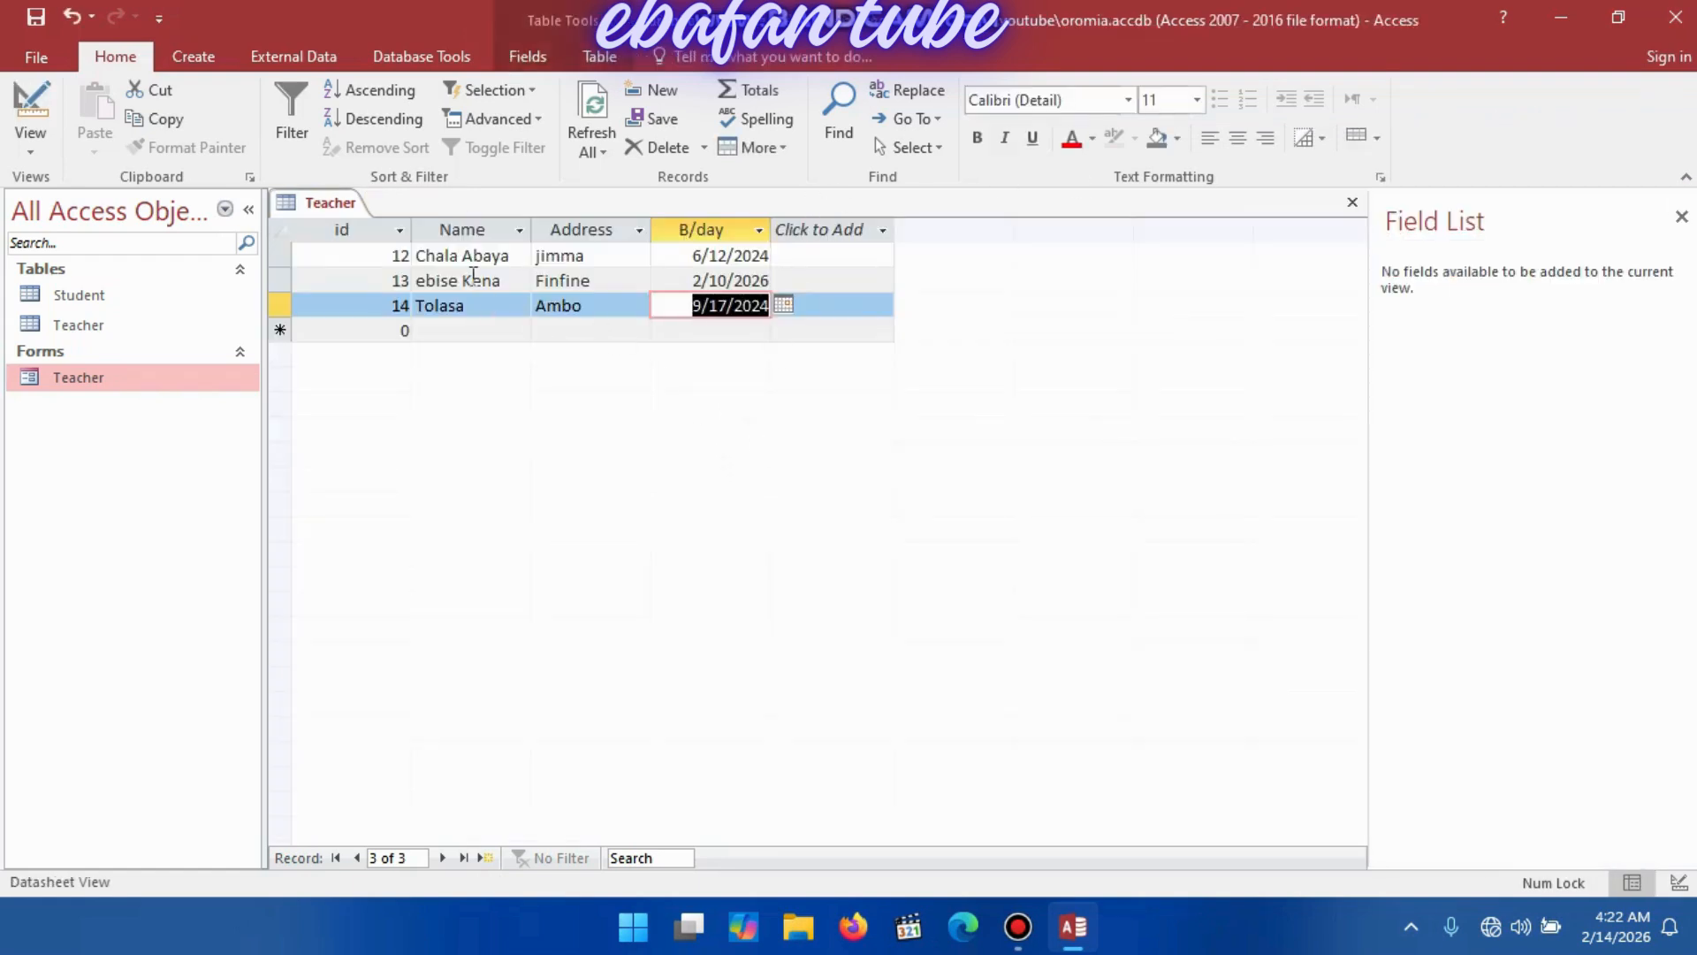
{"action": "left_click", "coordinate": [1681, 218]}
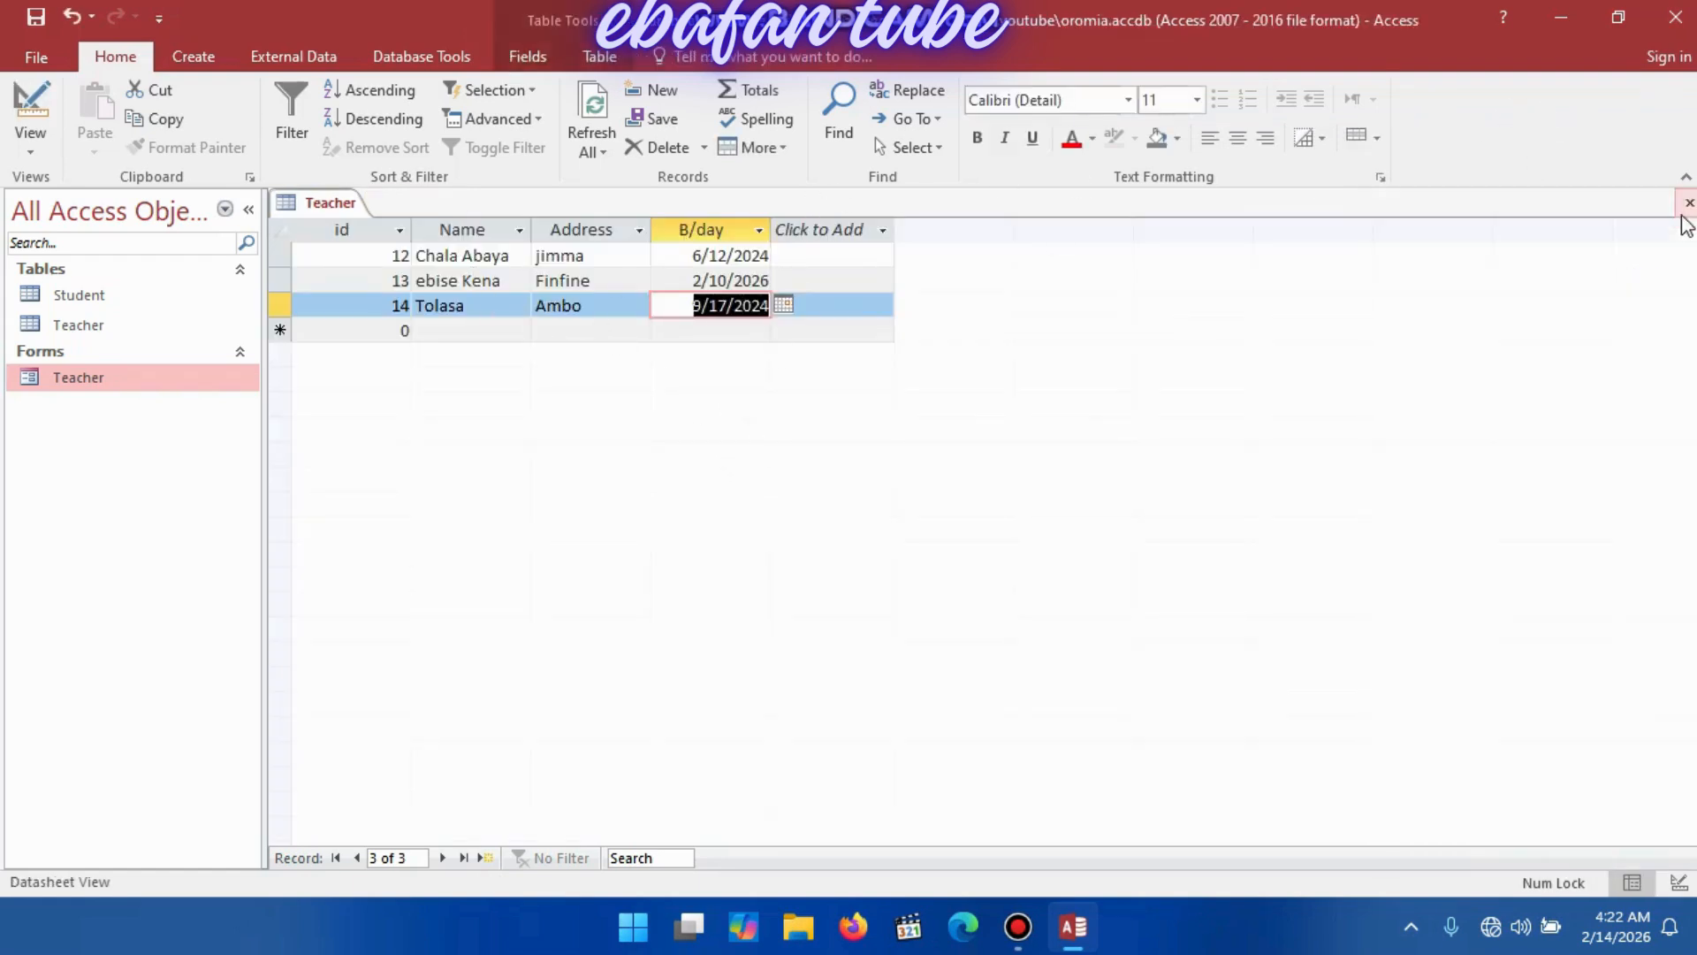
{"action": "left_click", "coordinate": [1683, 203]}
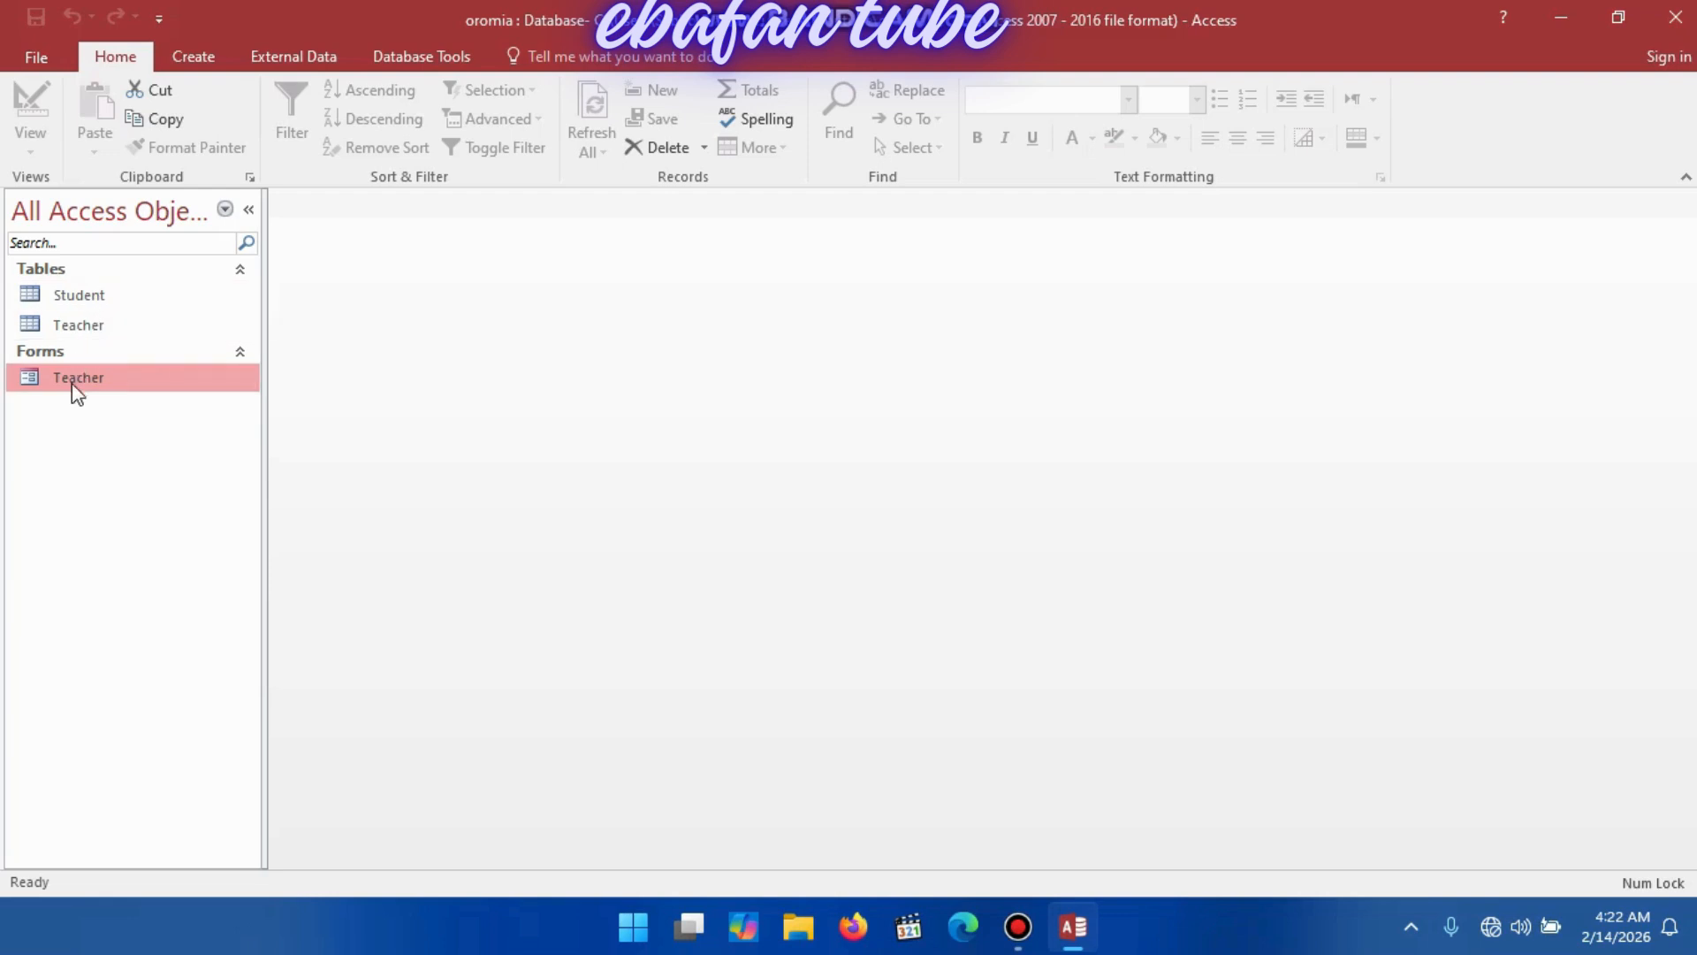
Open the Teacher table and form and browse through all three teacher records.
{"action": "double_click", "coordinate": [110, 326]}
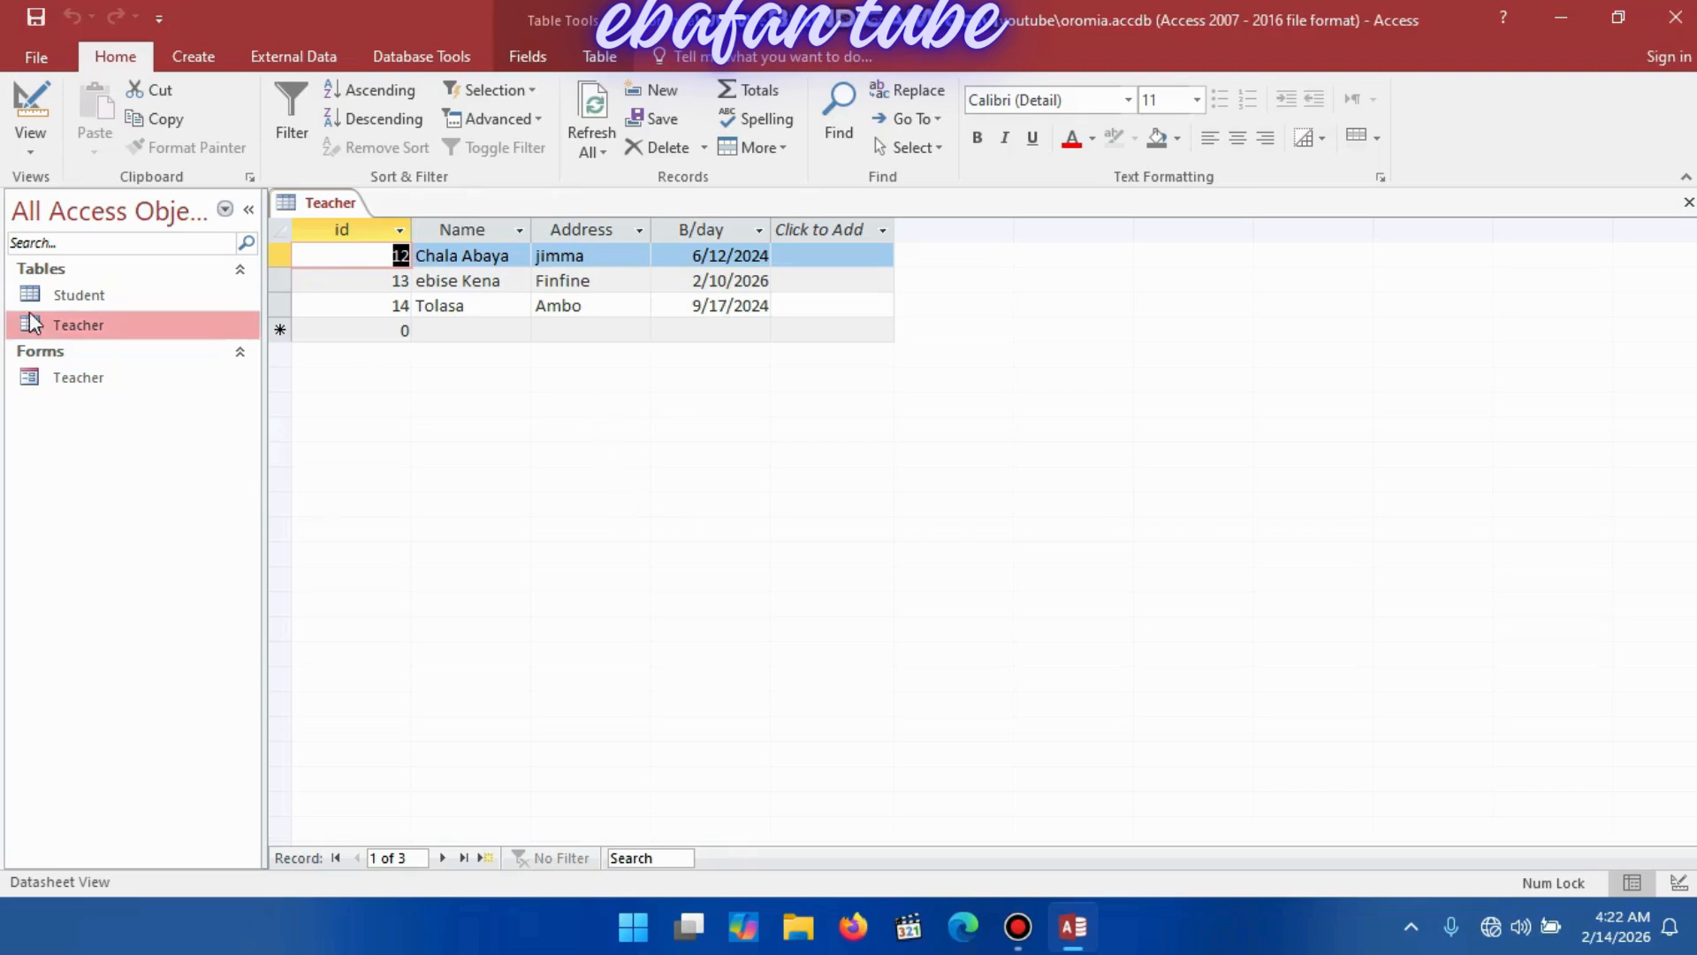
{"action": "double_click", "coordinate": [78, 377]}
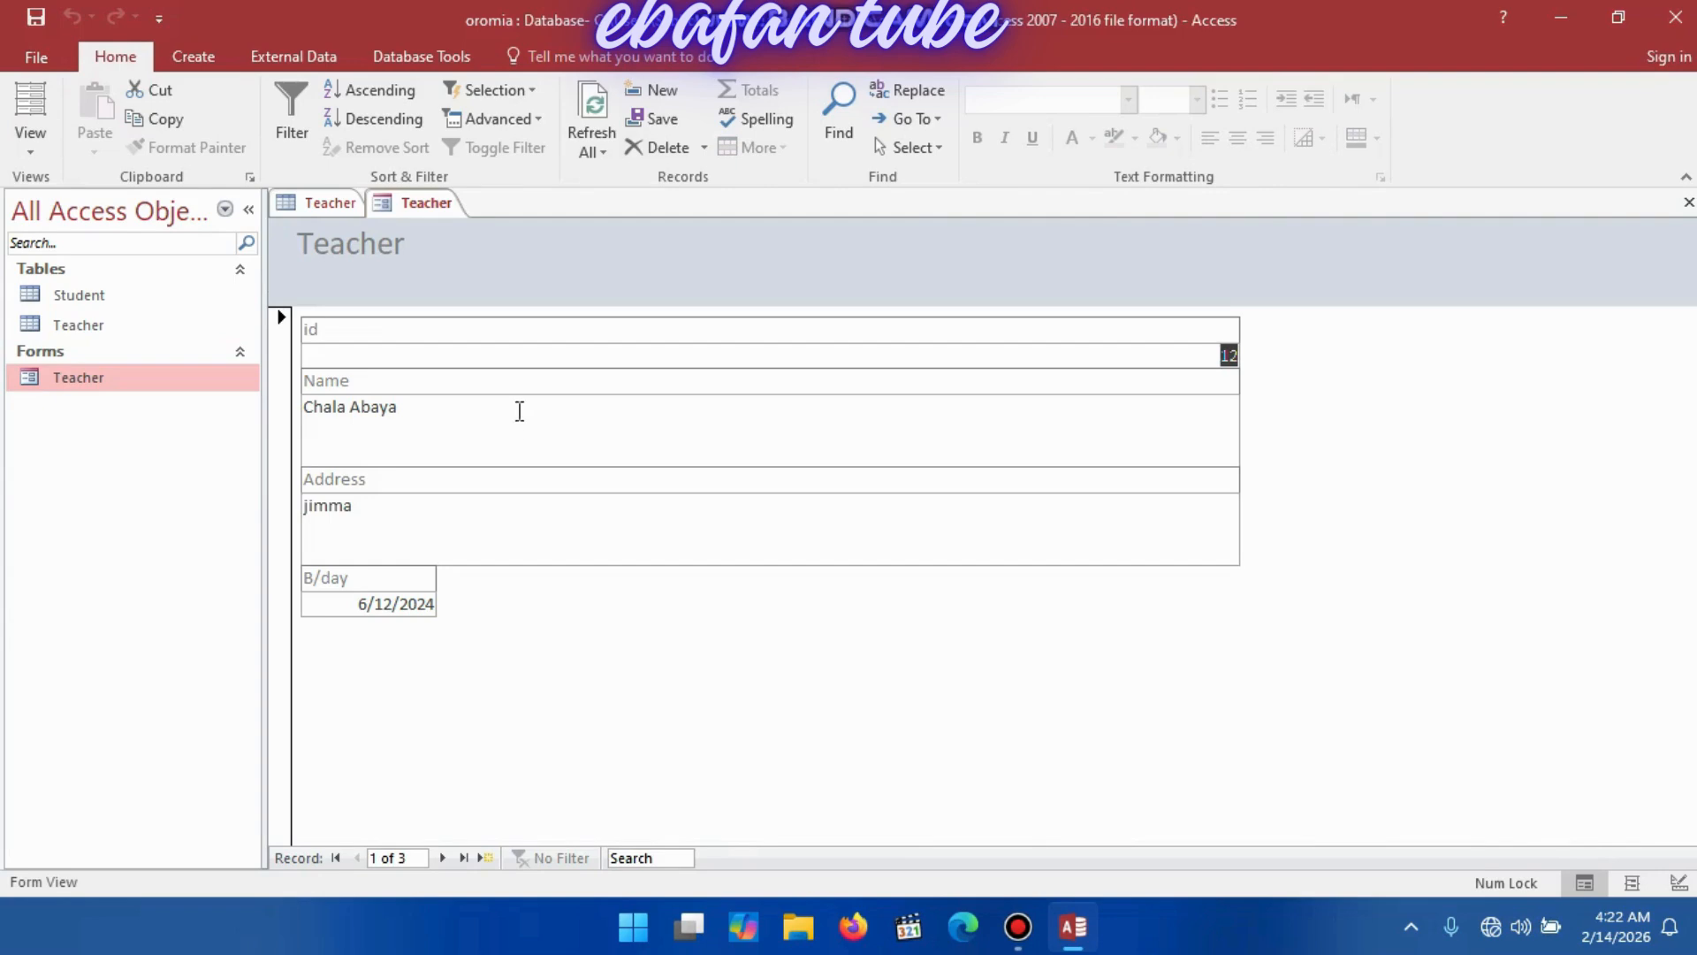
{"action": "left_click", "coordinate": [442, 857]}
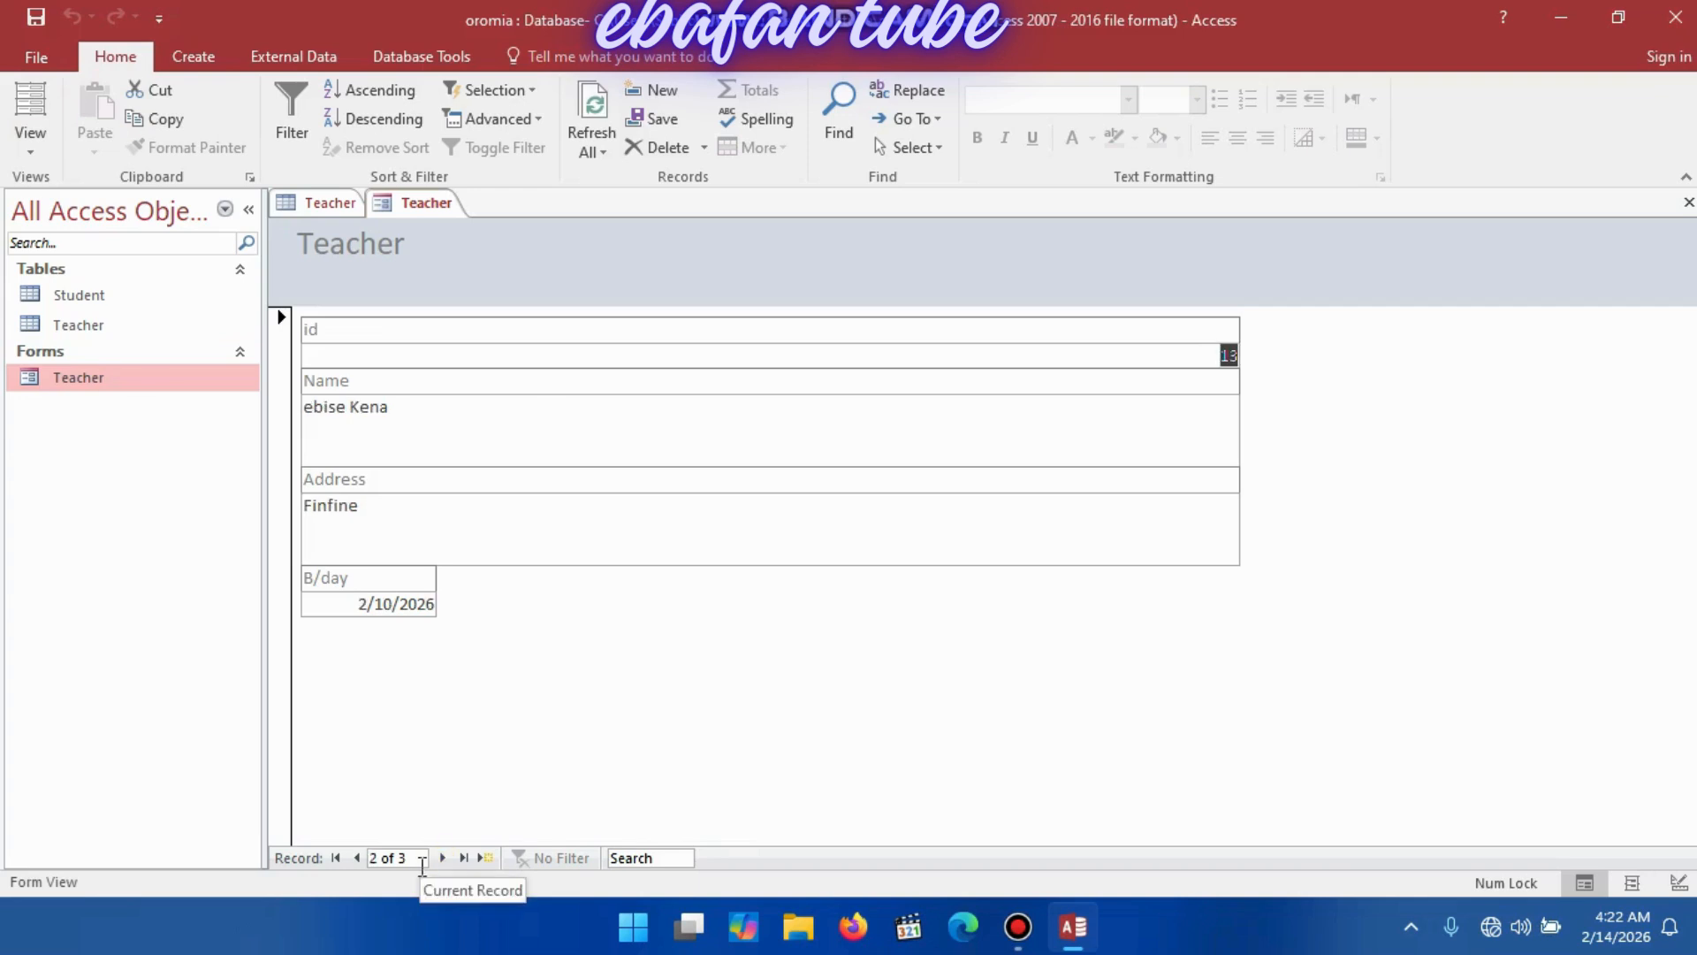
{"action": "left_click", "coordinate": [444, 858]}
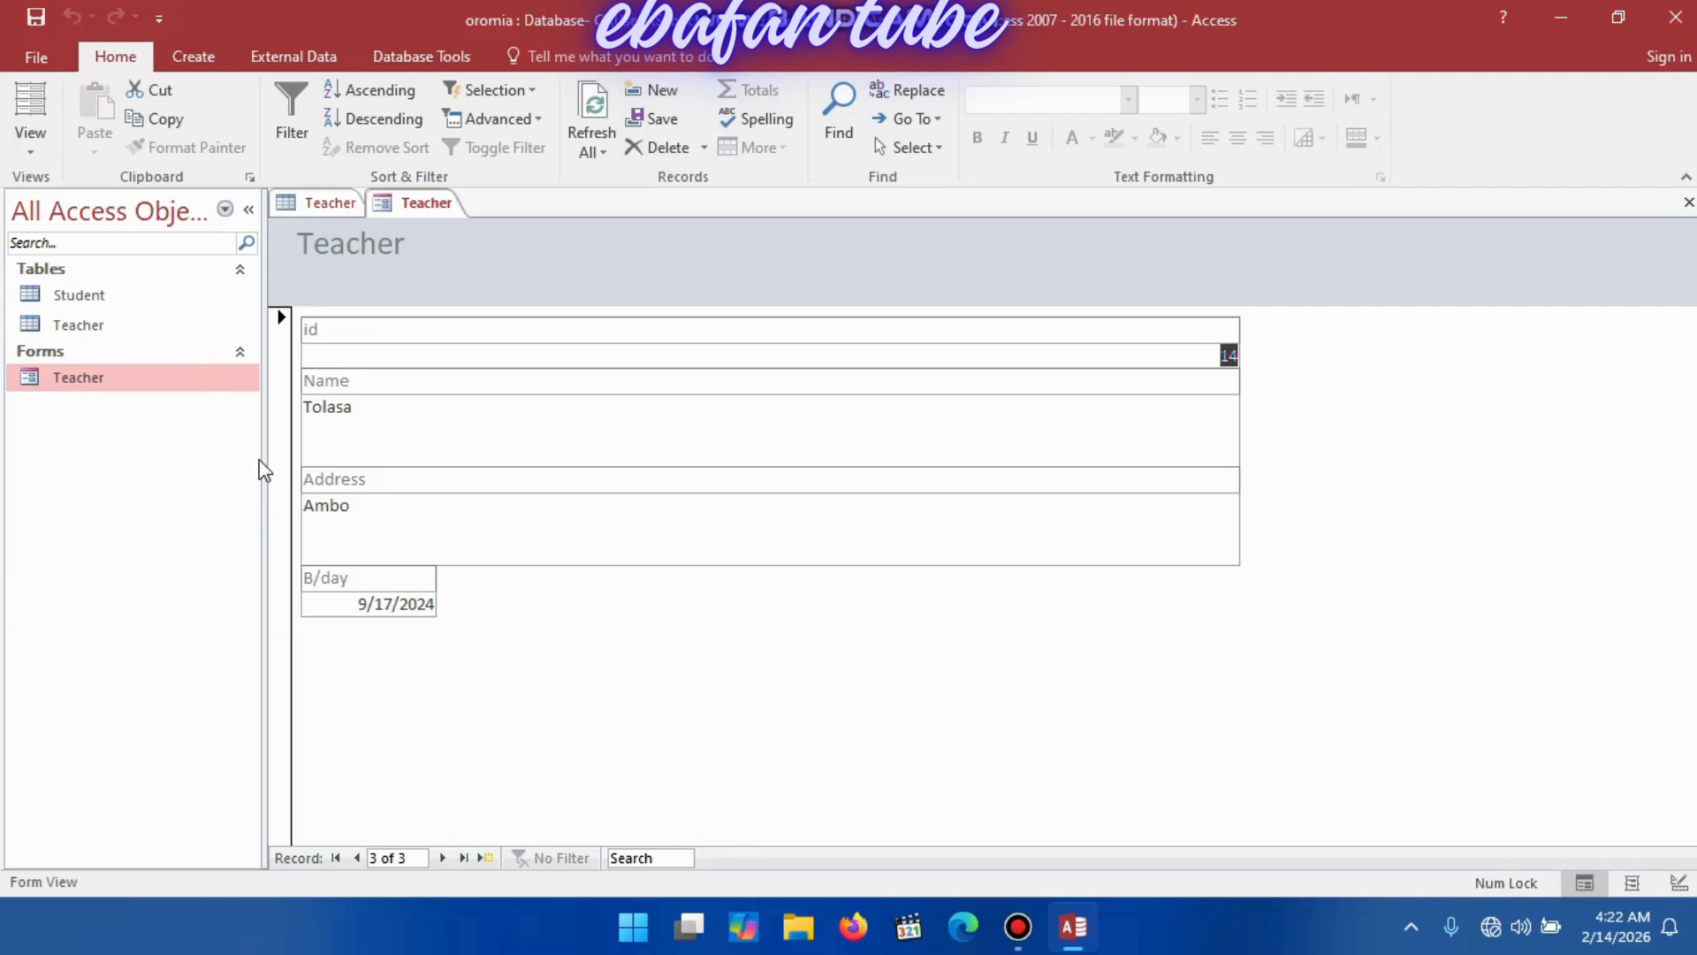
{"action": "left_click", "coordinate": [331, 203]}
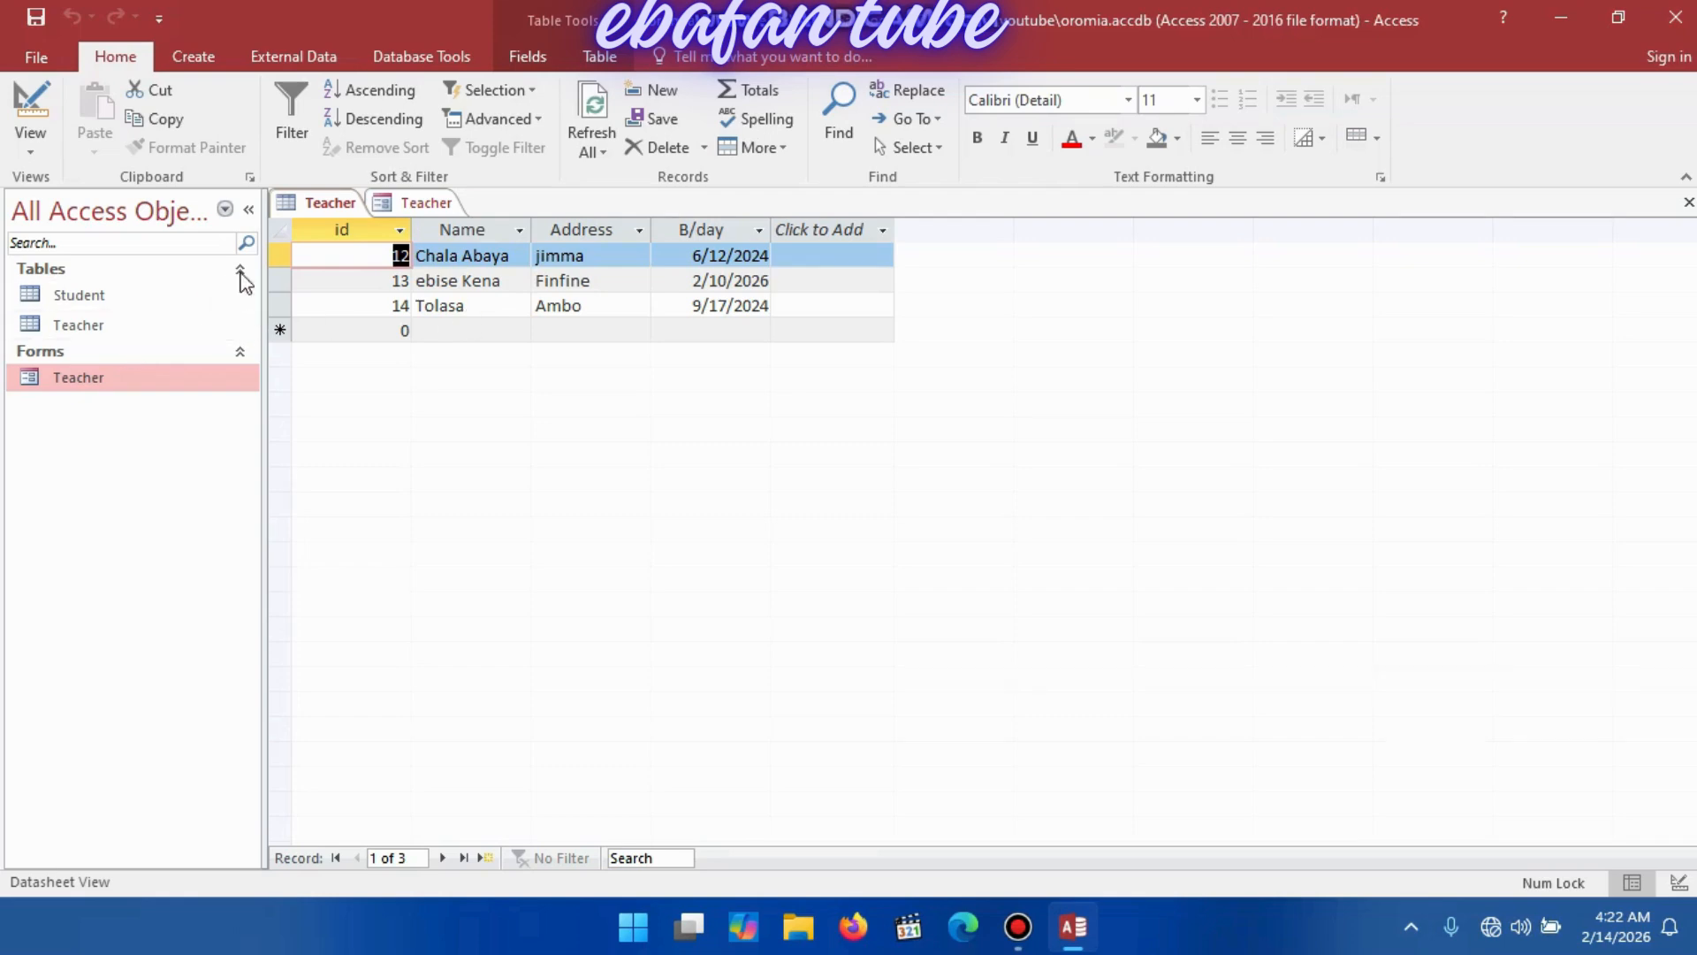
{"action": "left_click", "coordinate": [444, 203]}
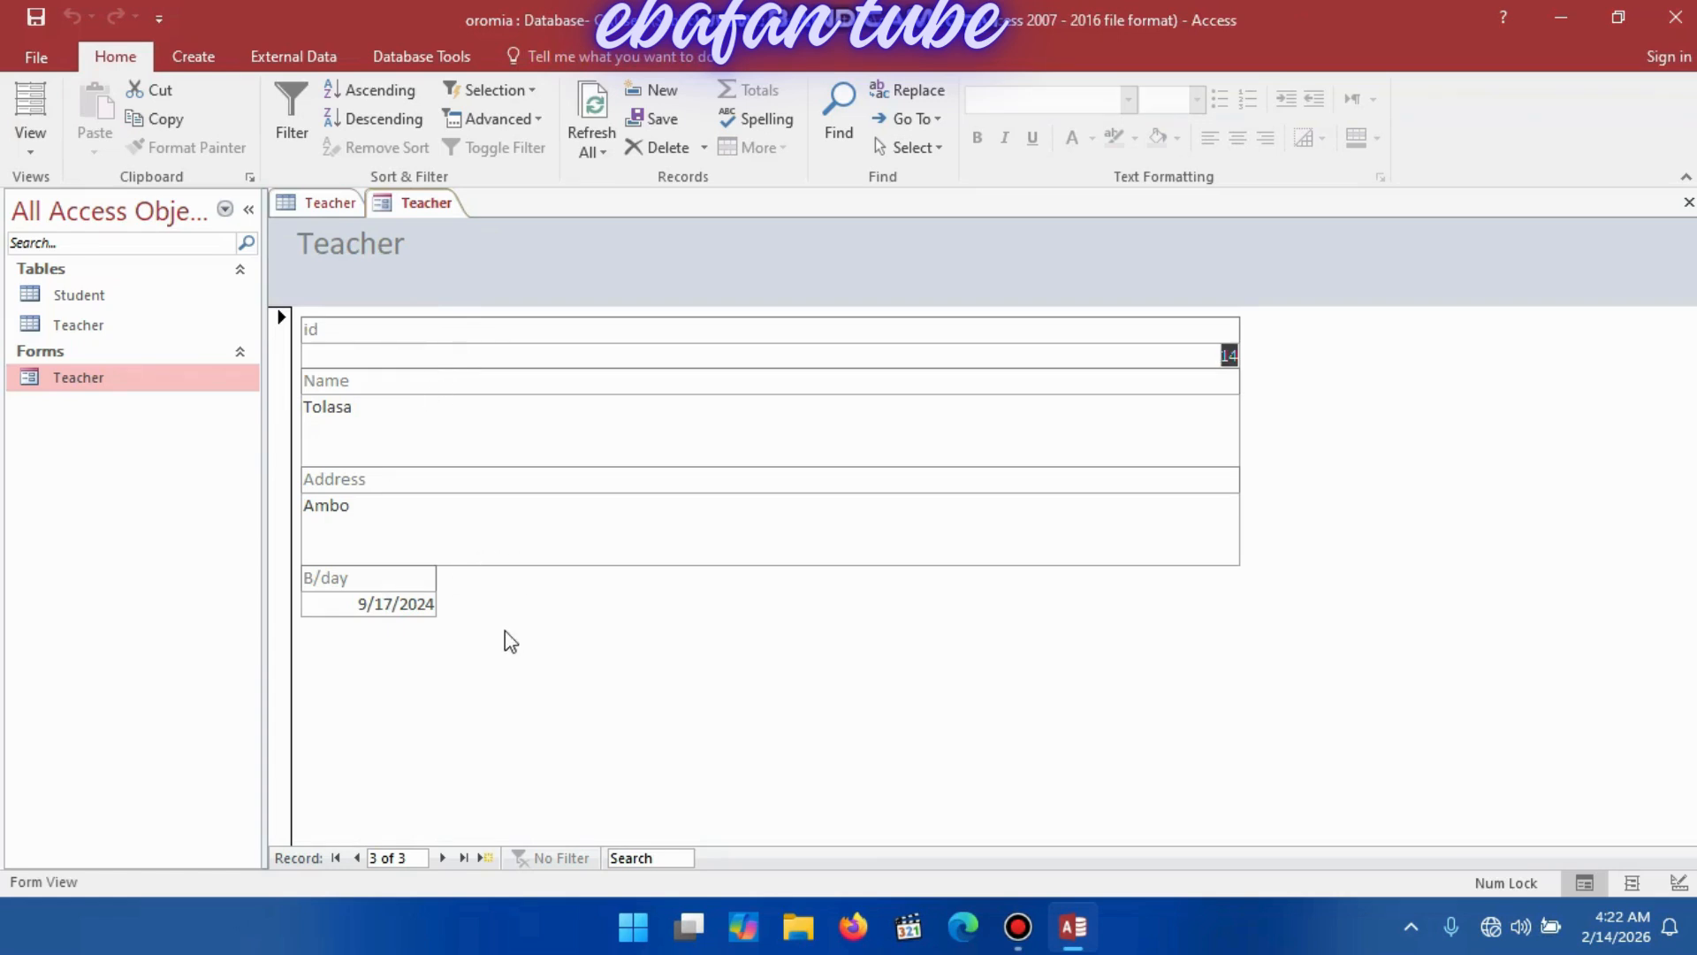
{"action": "left_click", "coordinate": [443, 858]}
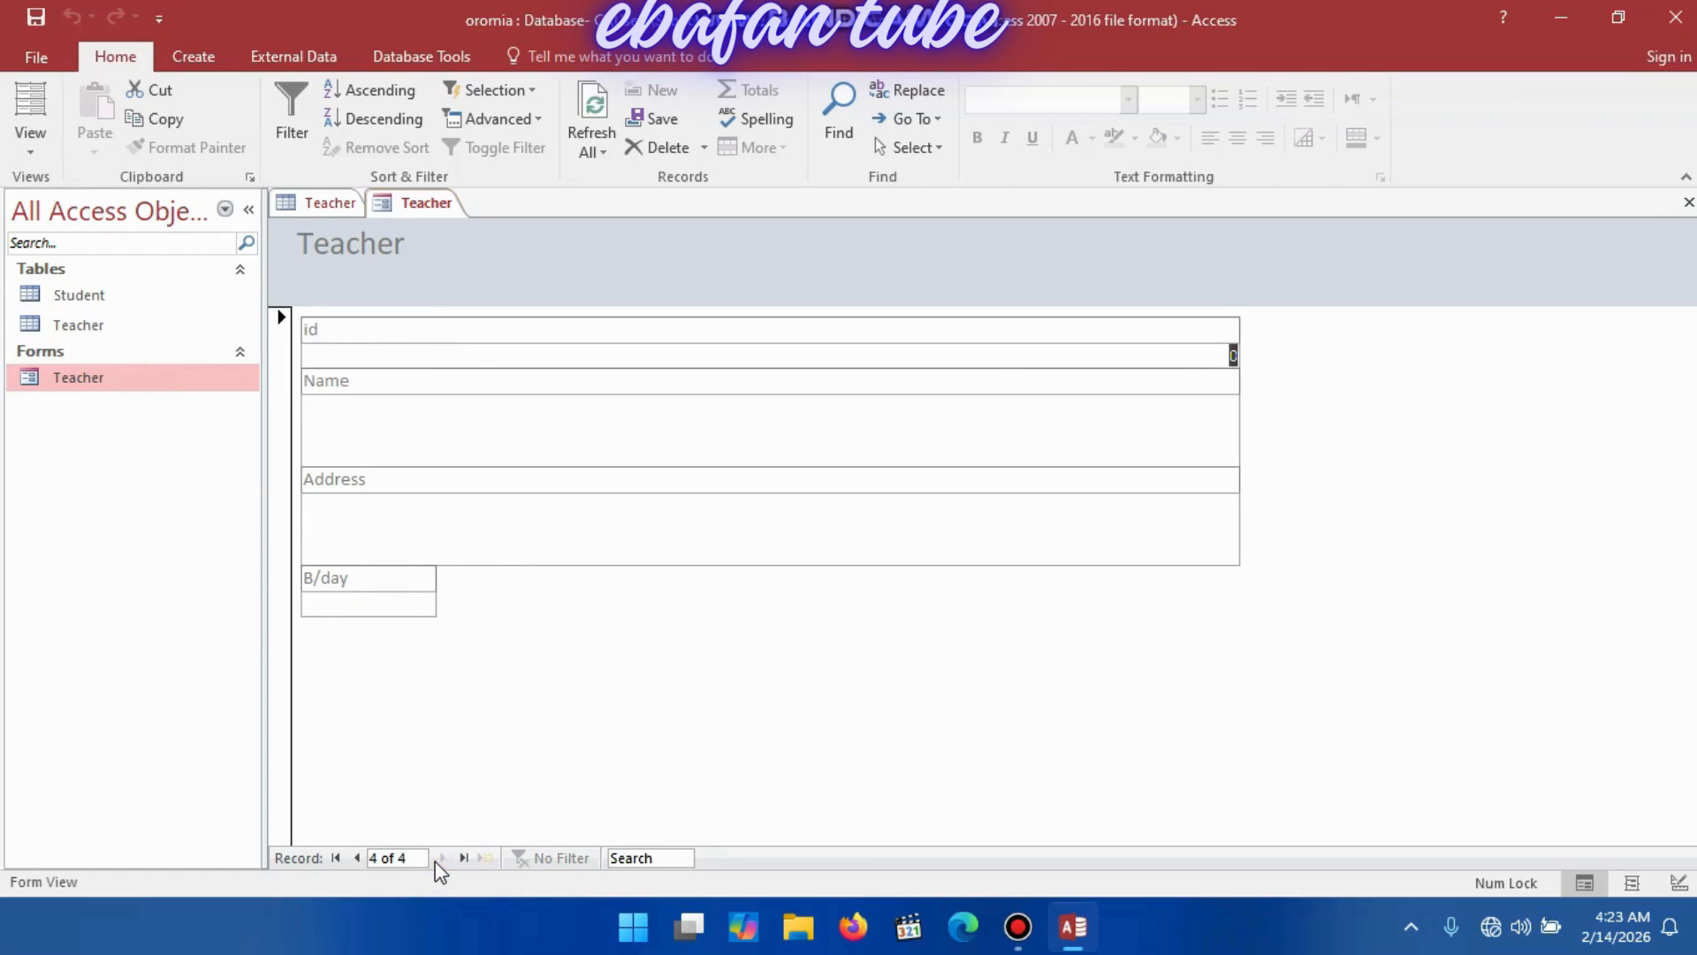
{"action": "left_click", "coordinate": [357, 859]}
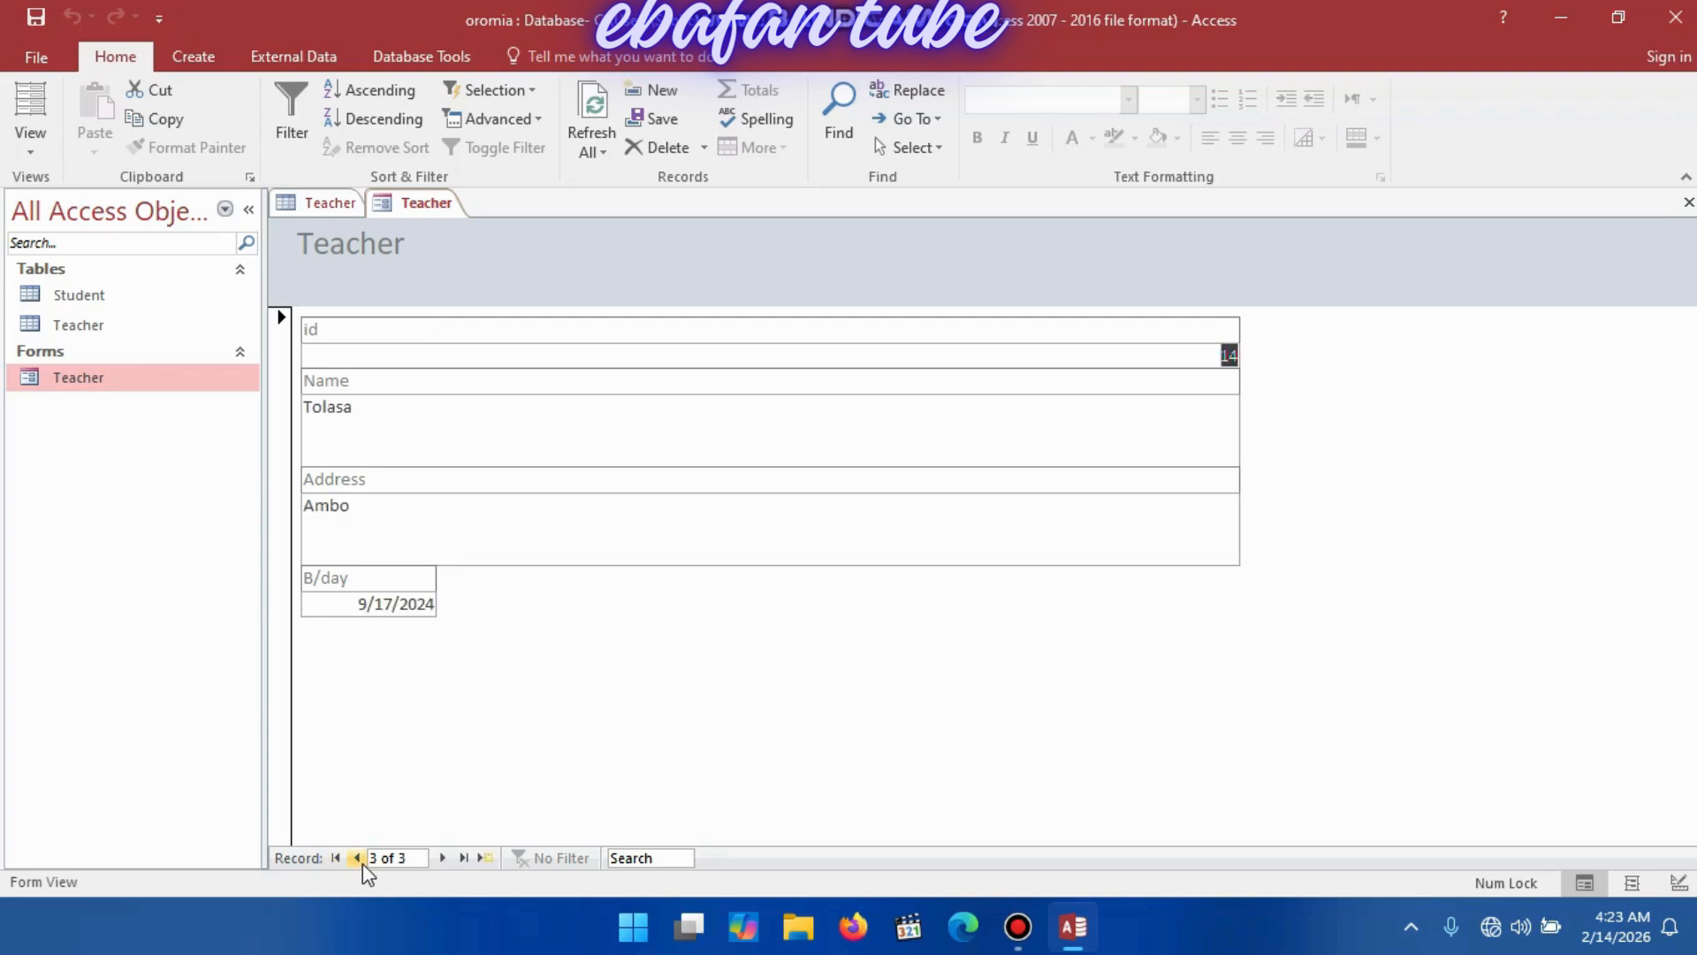
{"action": "left_click", "coordinate": [334, 857]}
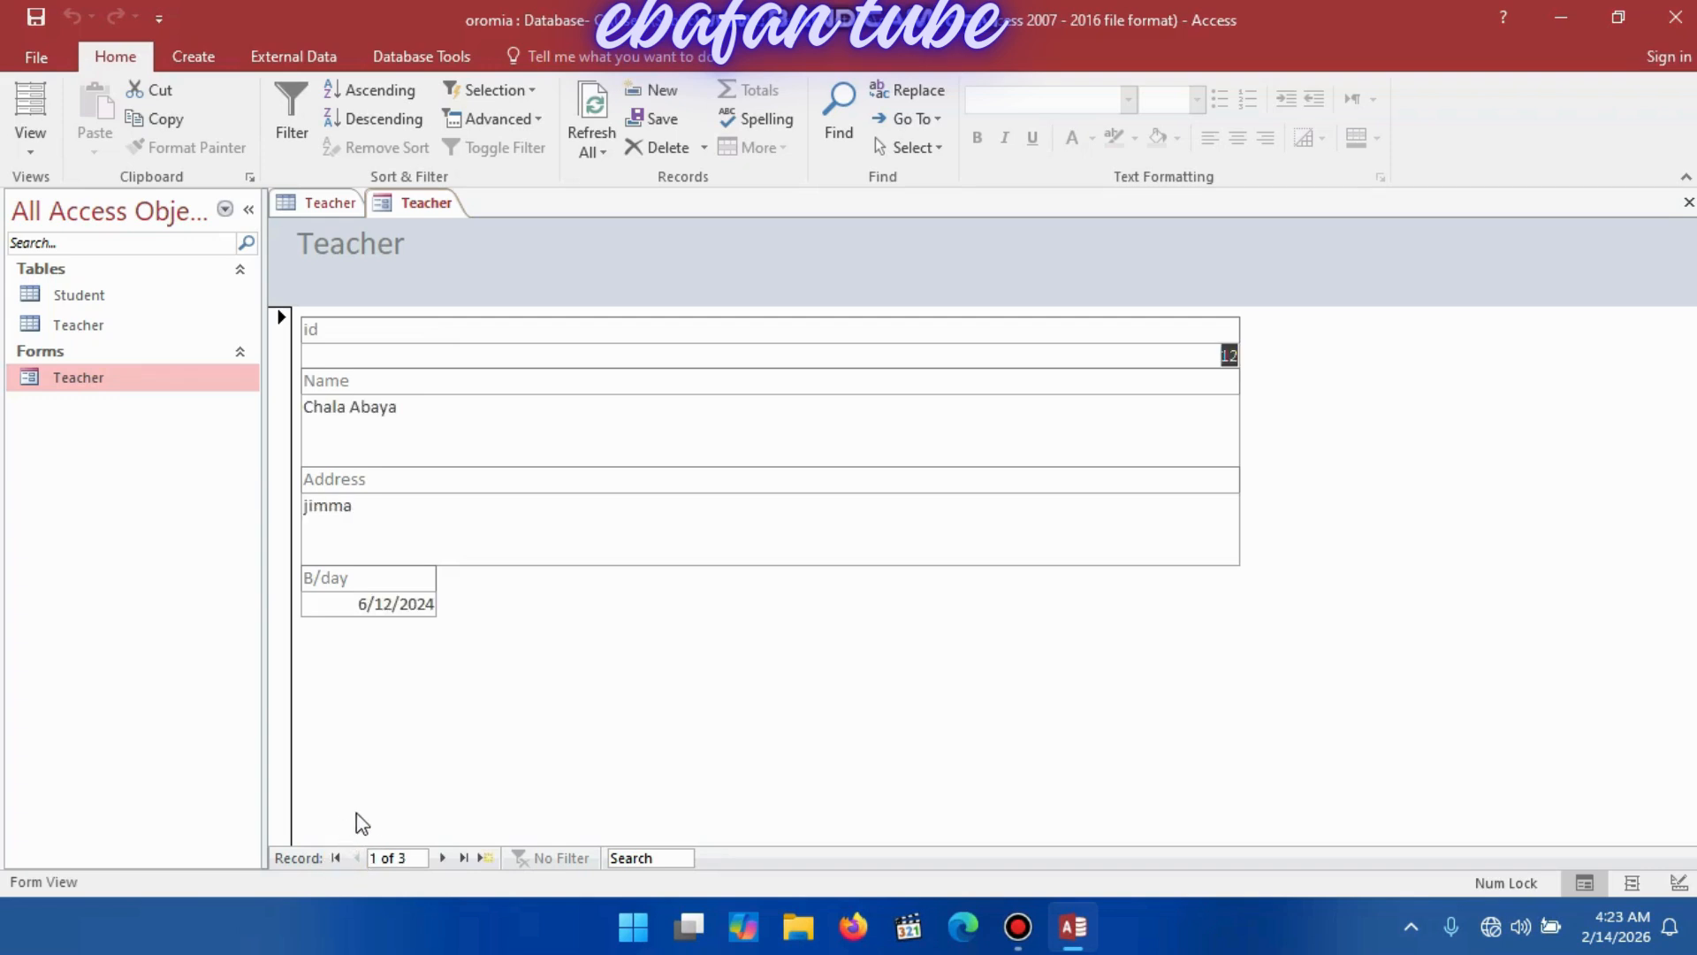
Close the Teacher table and form, and start a new table in Design View.
{"action": "double_click", "coordinate": [107, 335]}
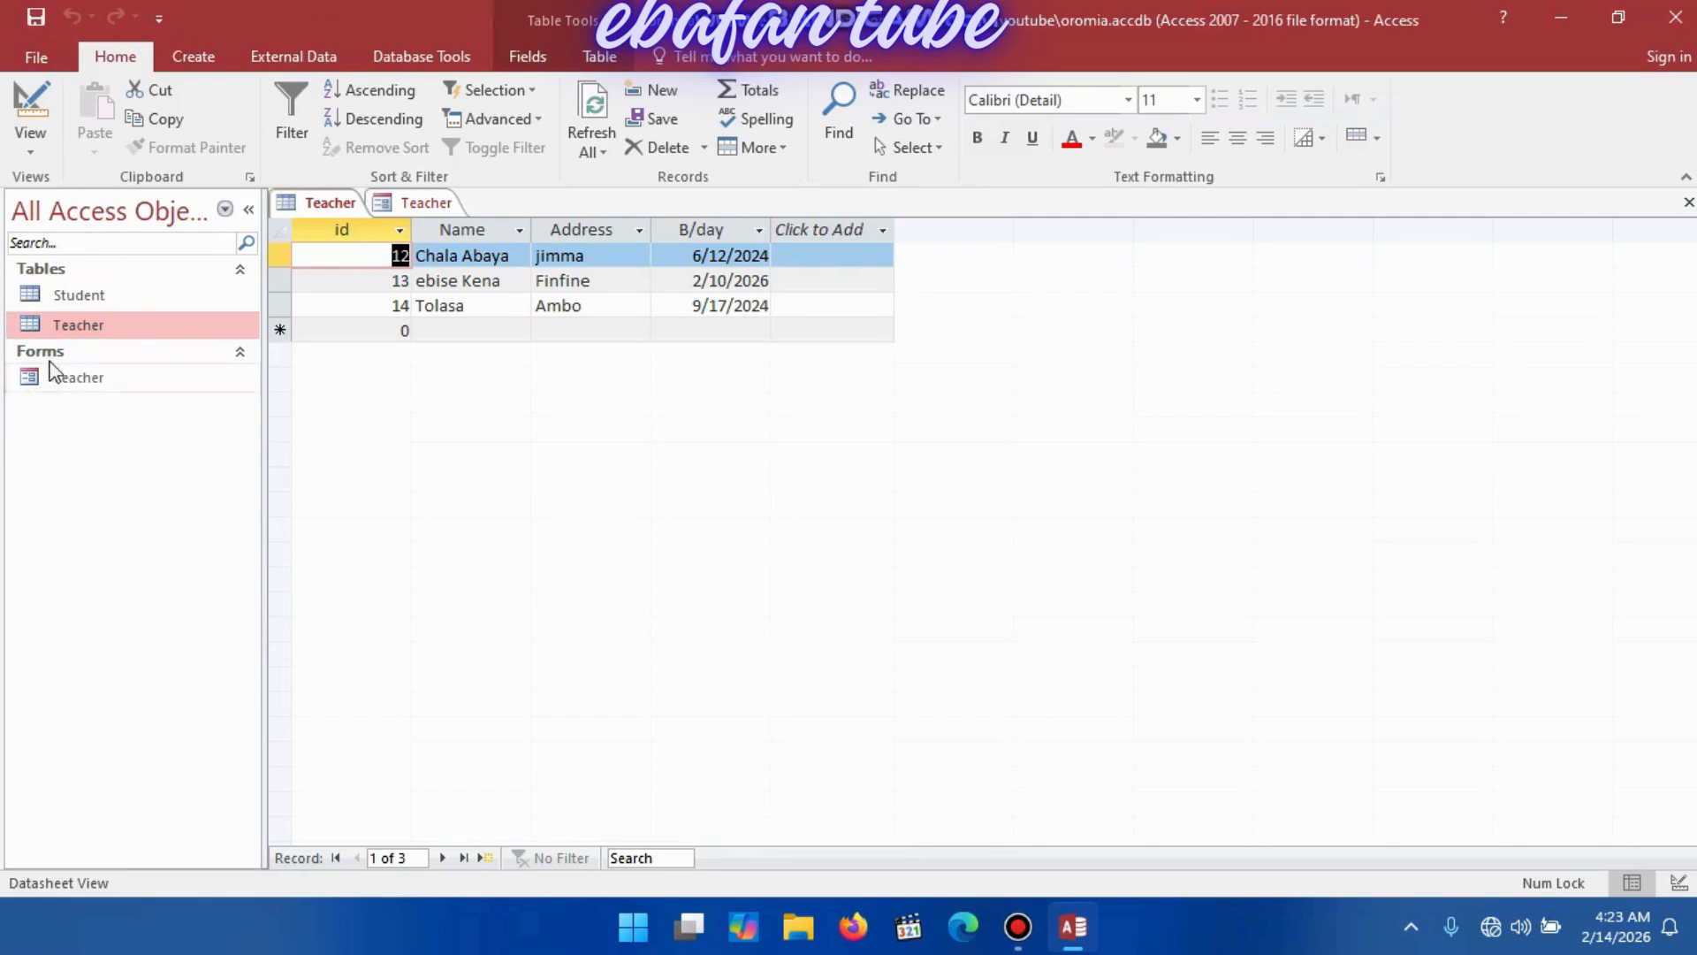
{"action": "left_click", "coordinate": [1688, 202]}
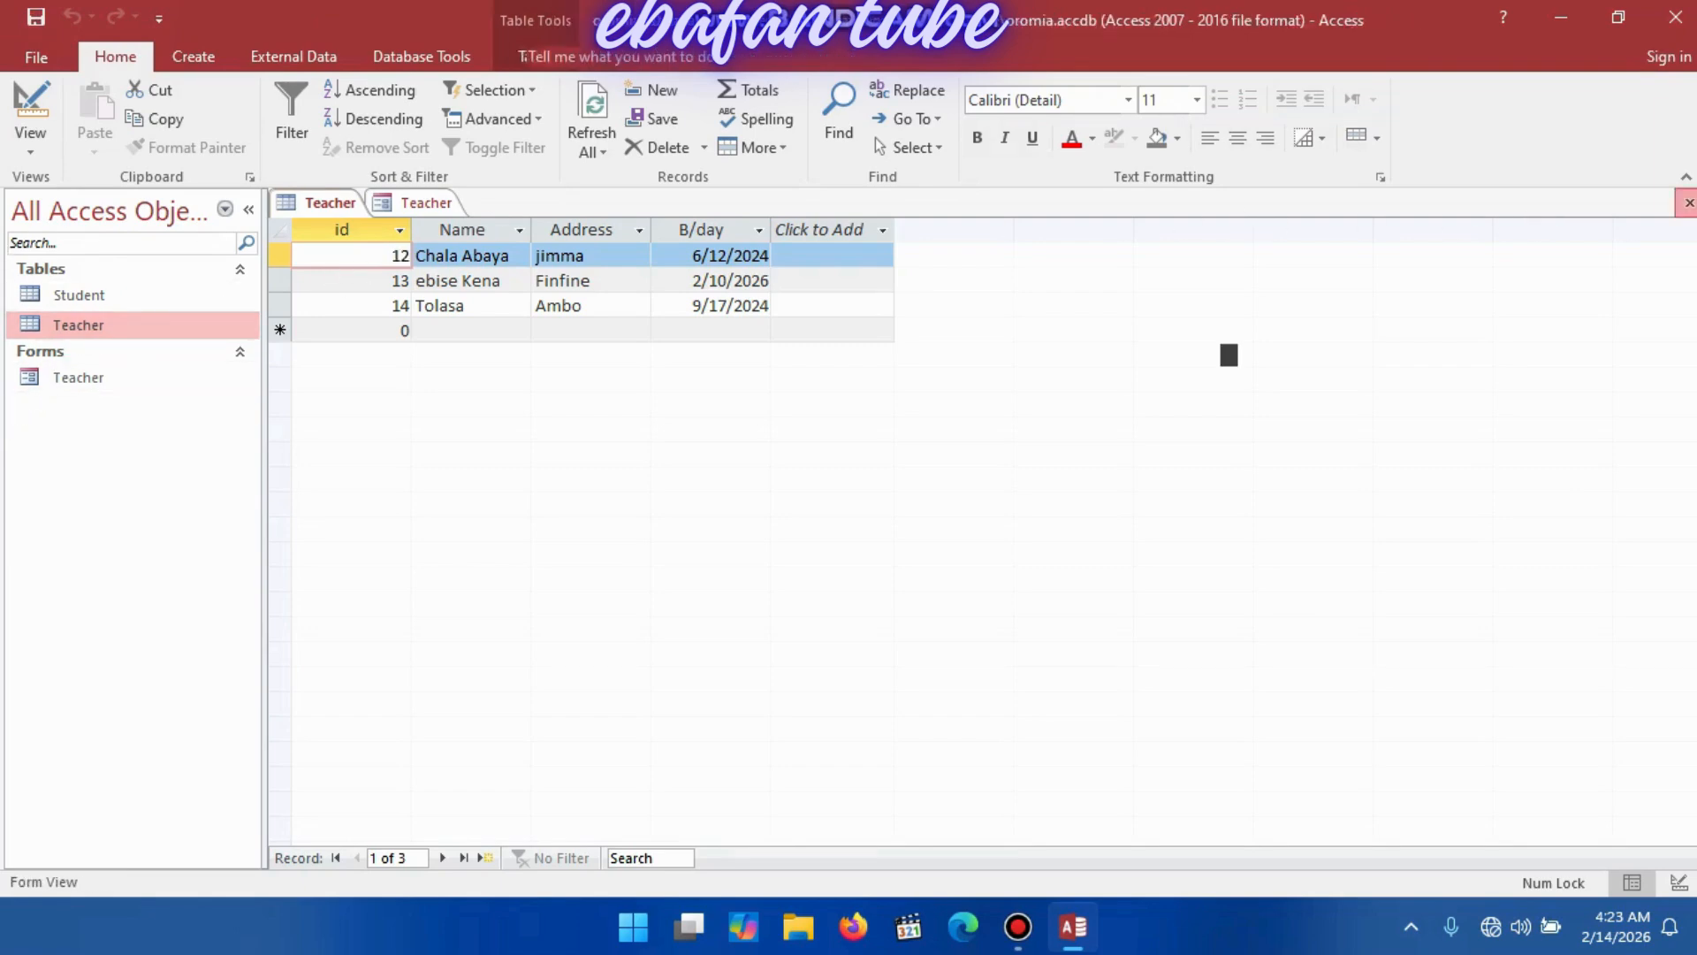
{"action": "left_click", "coordinate": [1688, 202]}
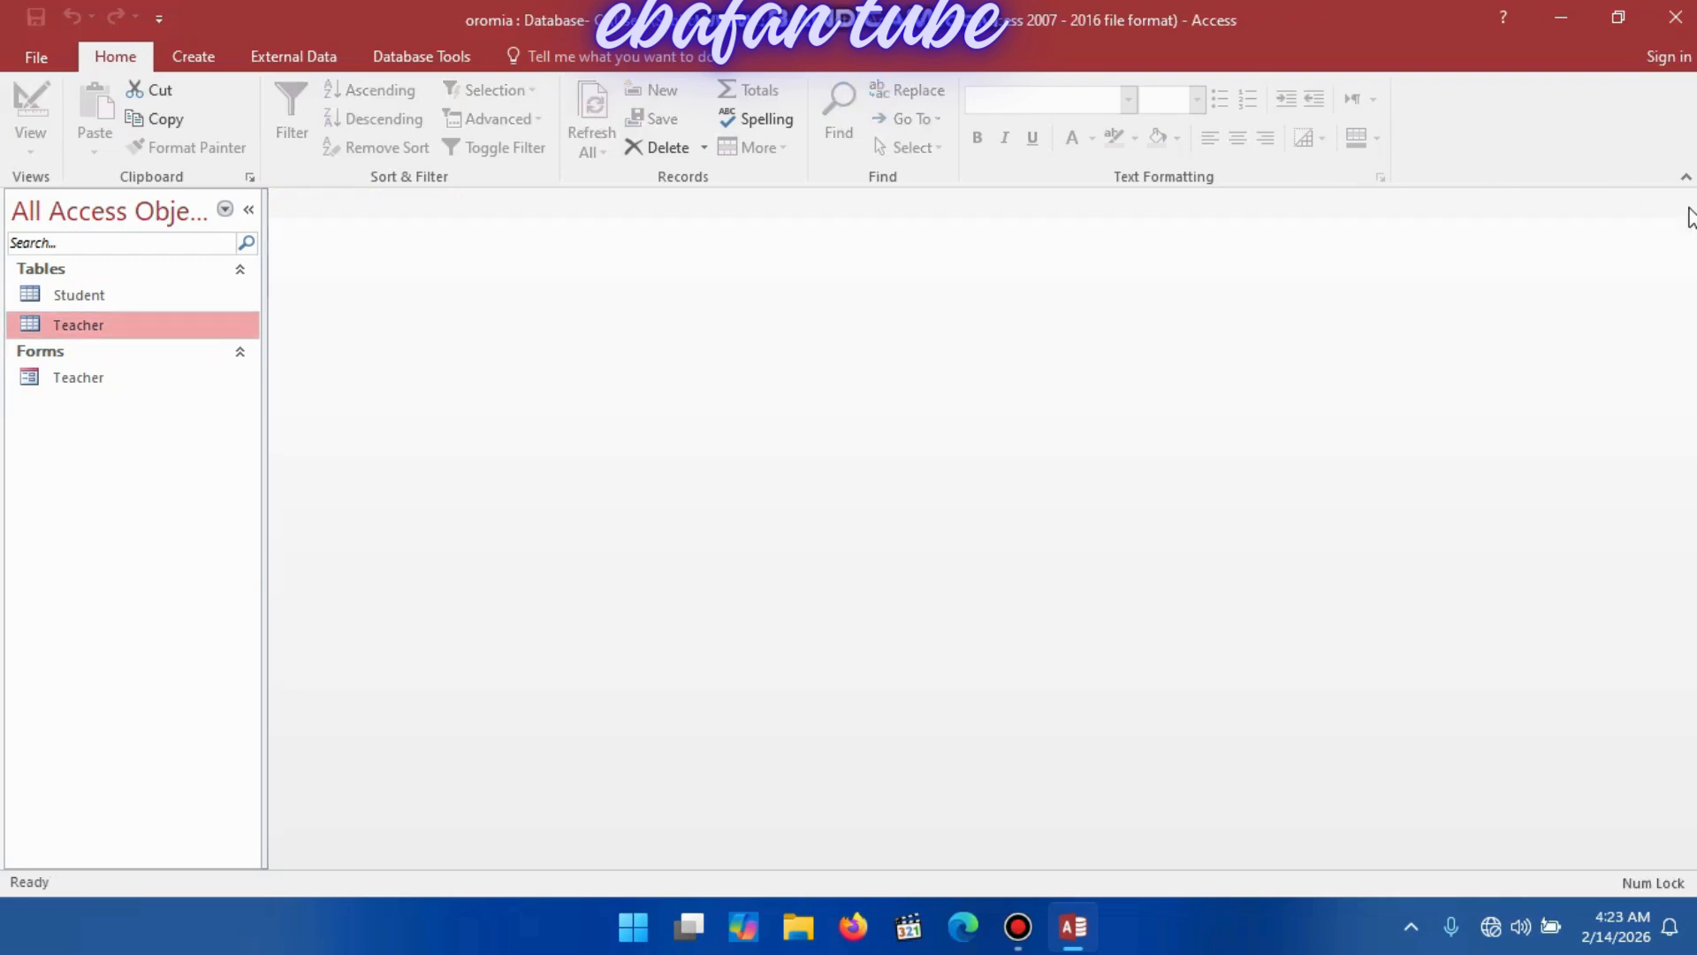
{"action": "left_click", "coordinate": [196, 61]}
{"action": "left_click", "coordinate": [195, 139]}
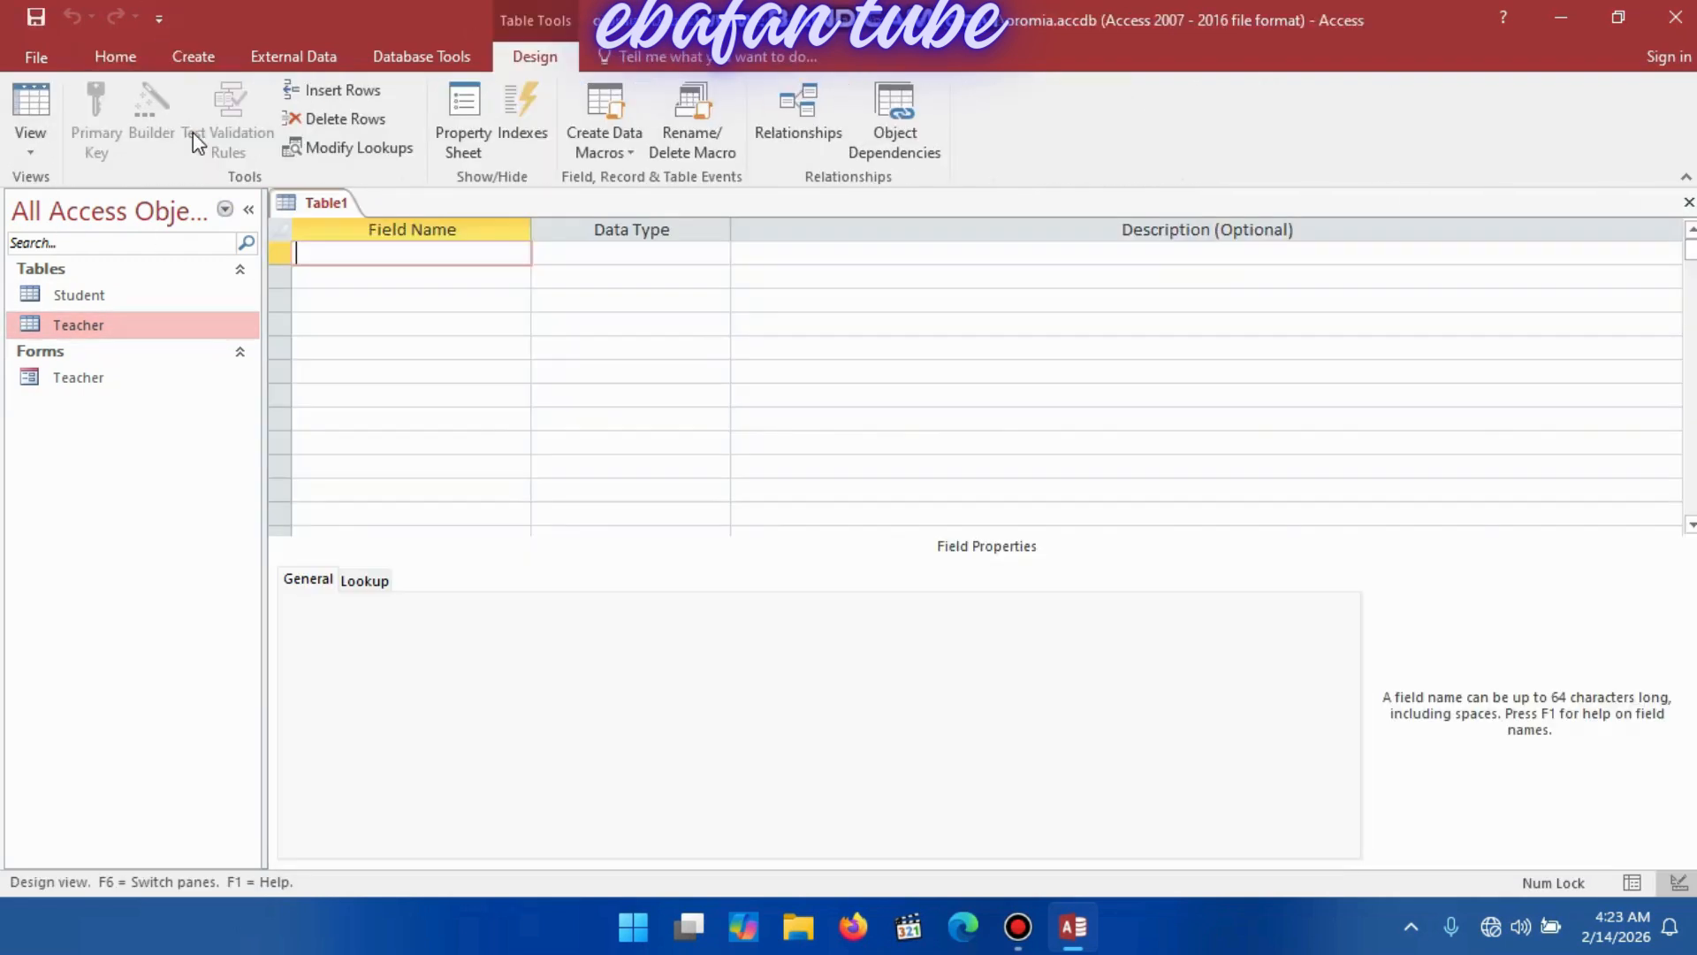